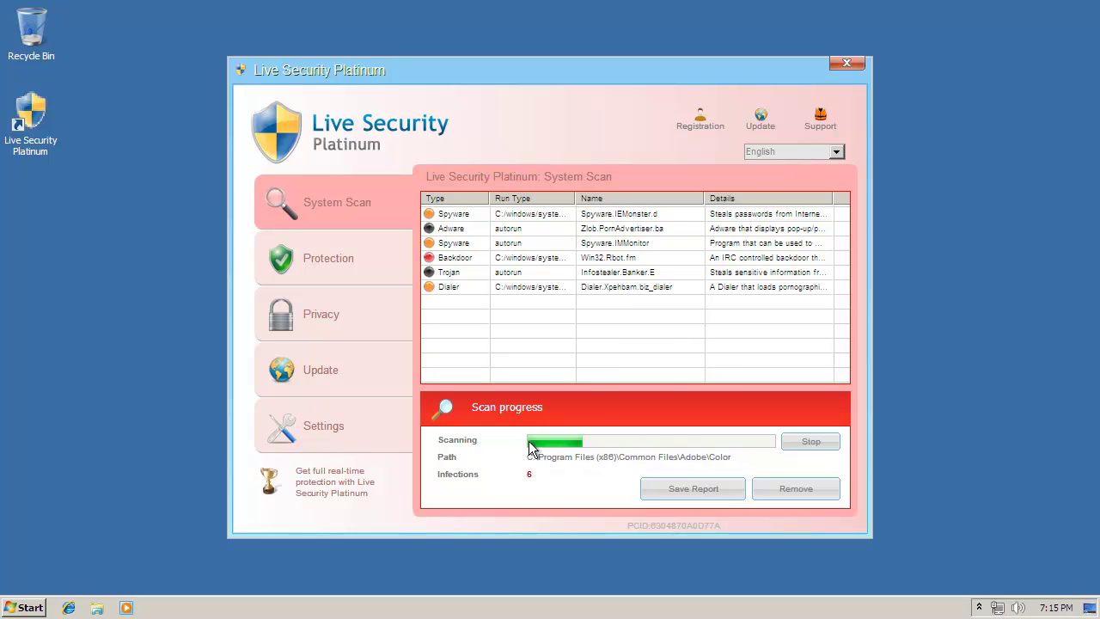
Step: Dismiss the infection warning by choosing to continue unprotected and confirming Ok
left_click(798, 450)
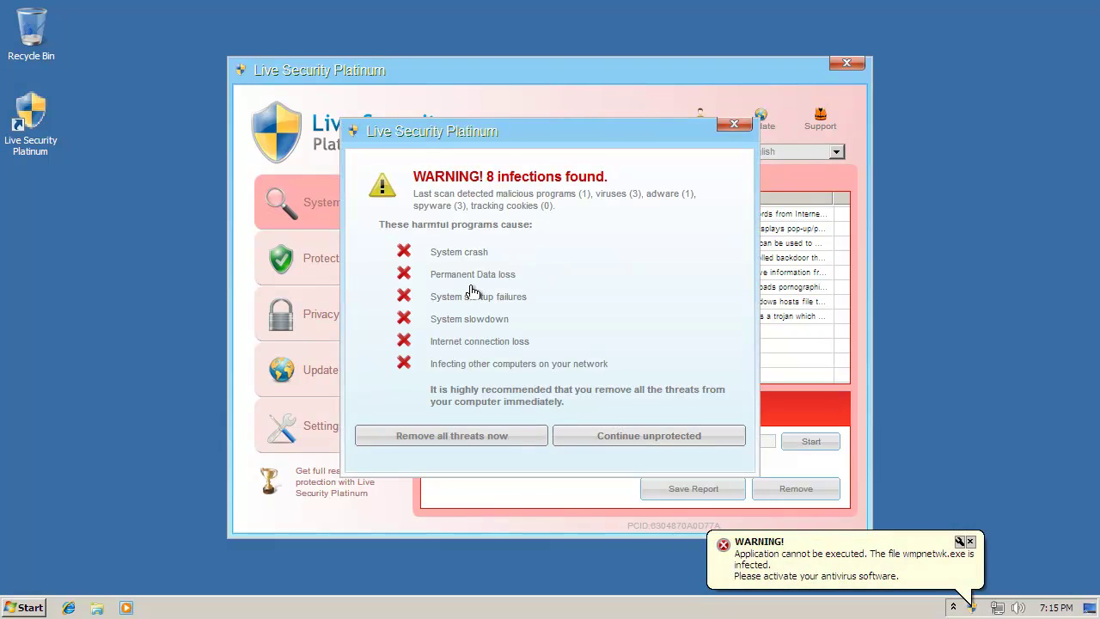
left_click(621, 436)
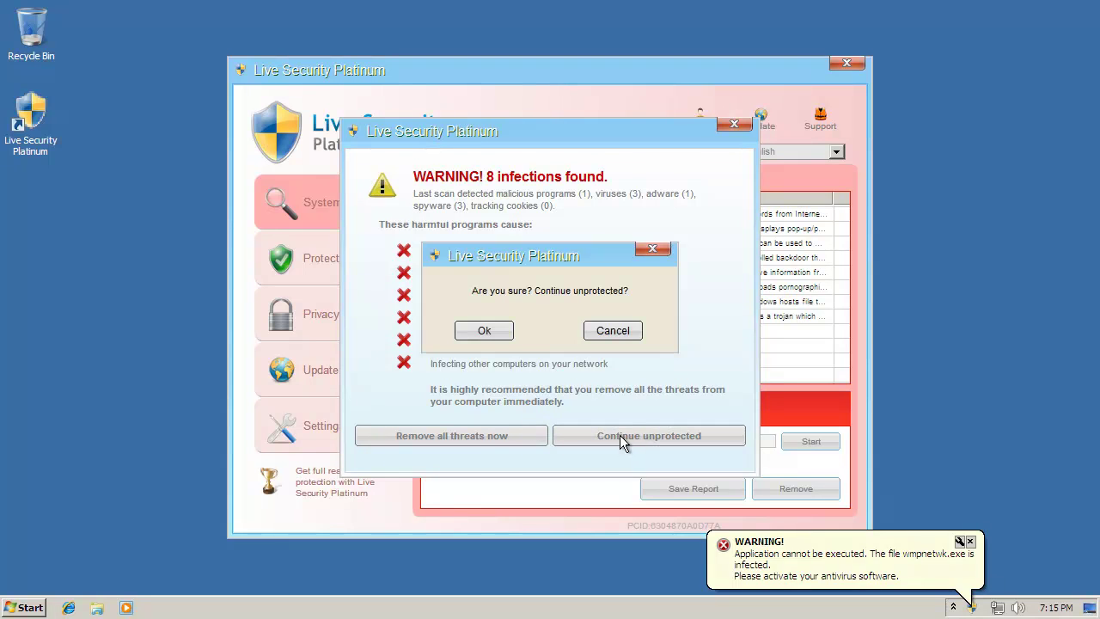
left_click(483, 334)
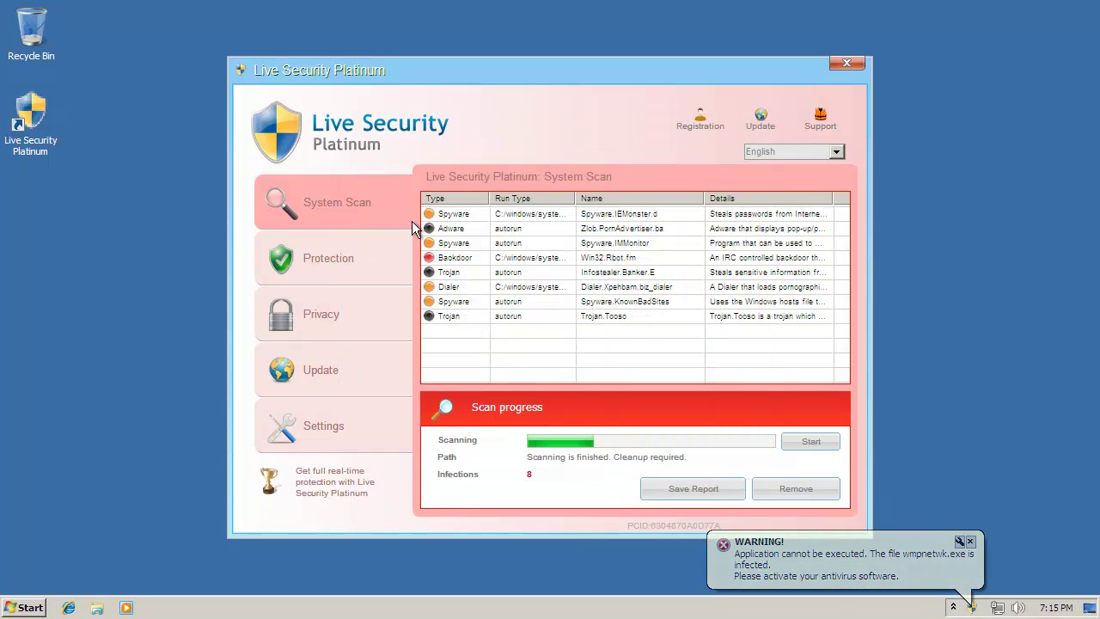
Step: Browse the Protection, Privacy, Update and Settings pages, expanding General Security and Automatic Updating
left_click(337, 268)
left_click(325, 307)
left_click(320, 250)
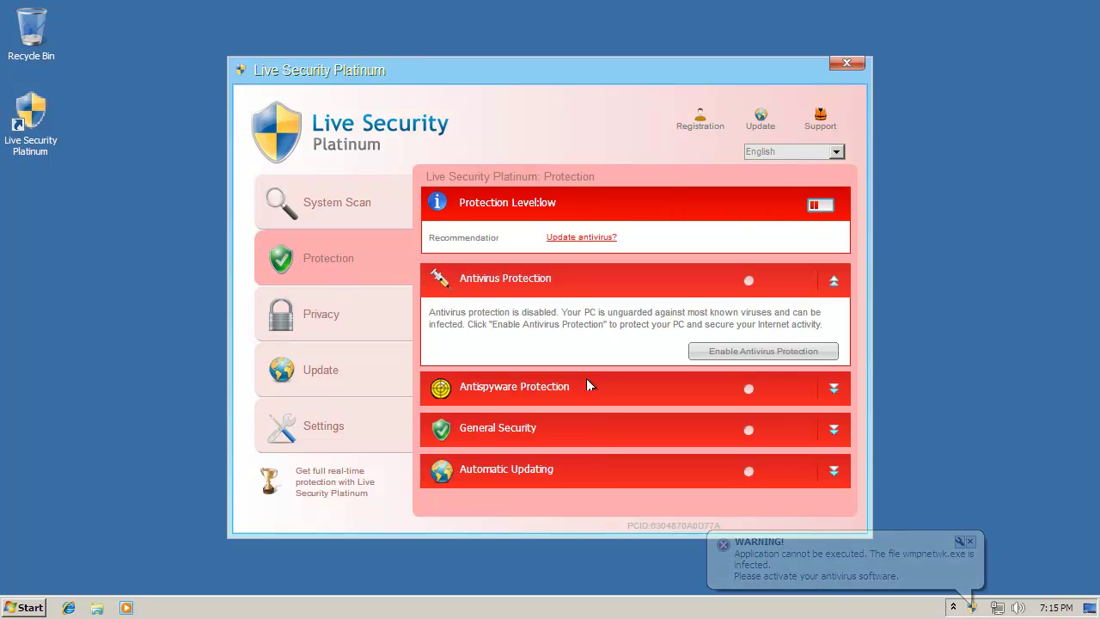
left_click(594, 430)
left_click(633, 494)
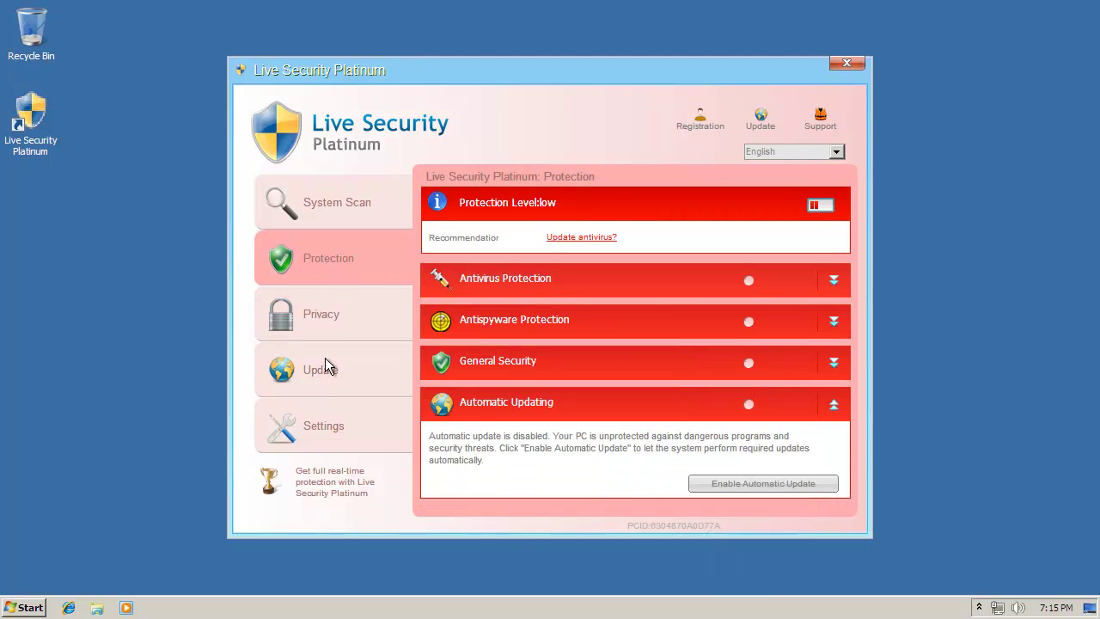
left_click(316, 328)
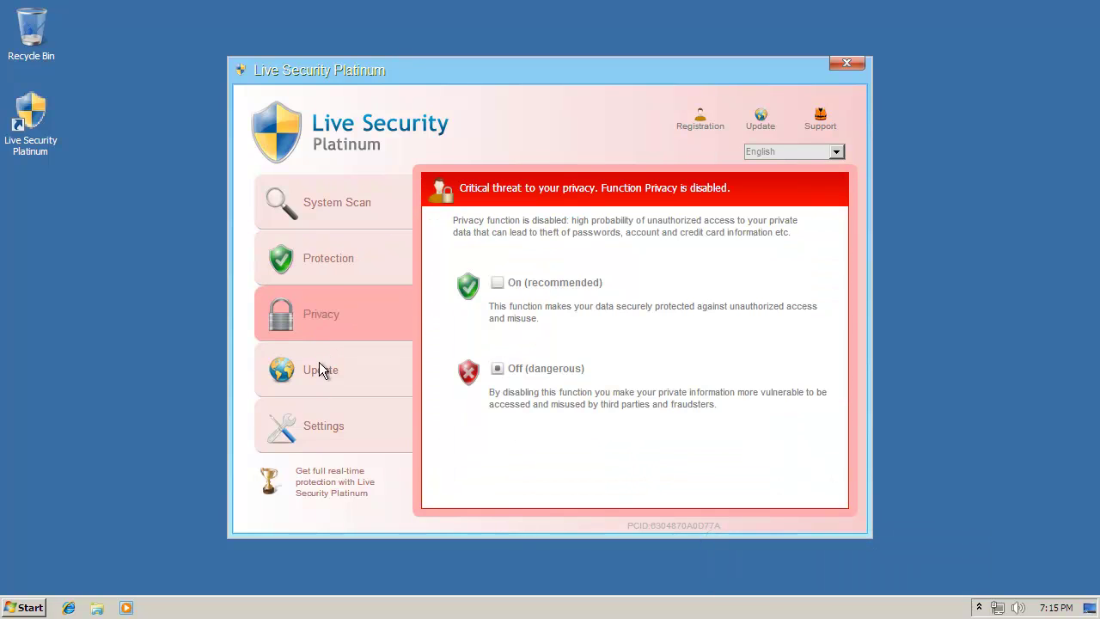
left_click(319, 362)
left_click(290, 419)
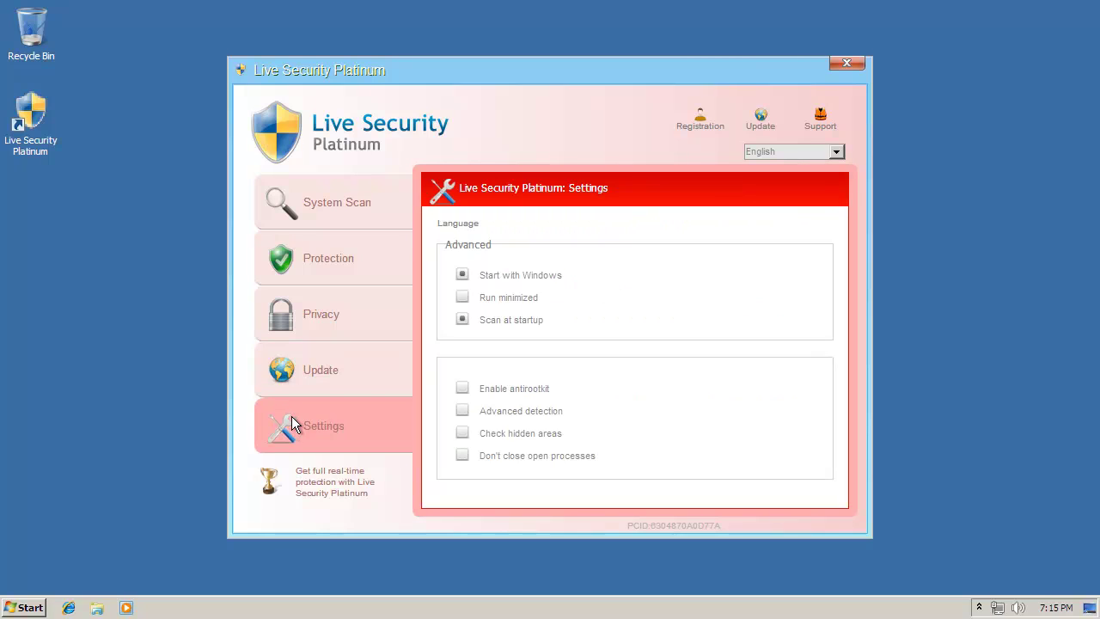
Step: Switch the interface language to Deutsch, then try starting Task Manager and dismiss its infection warning
left_click(788, 155)
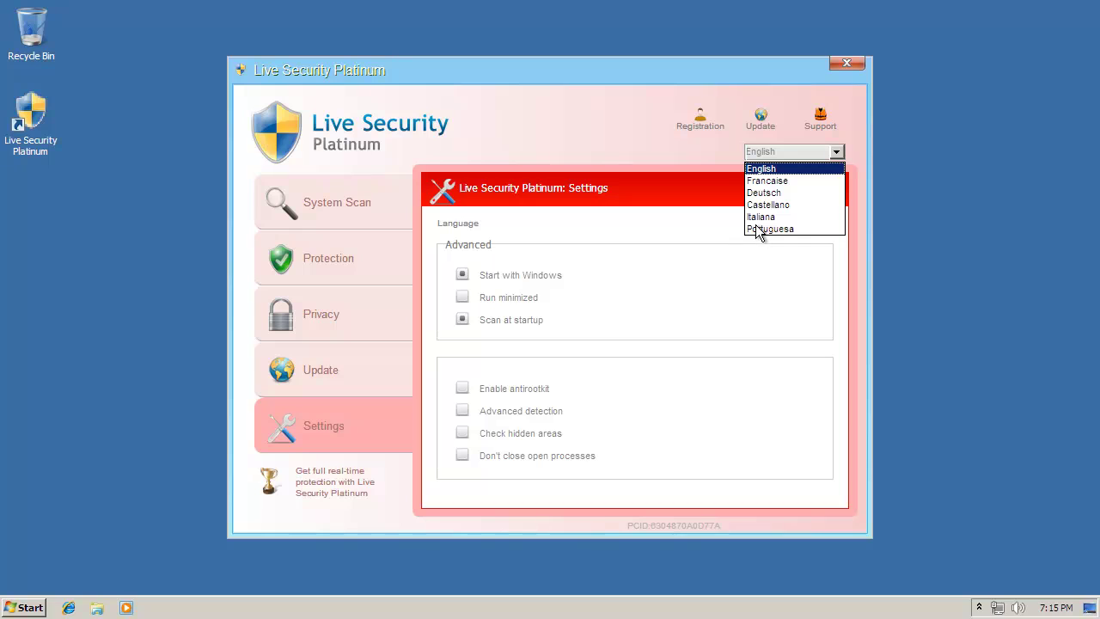
left_click(773, 192)
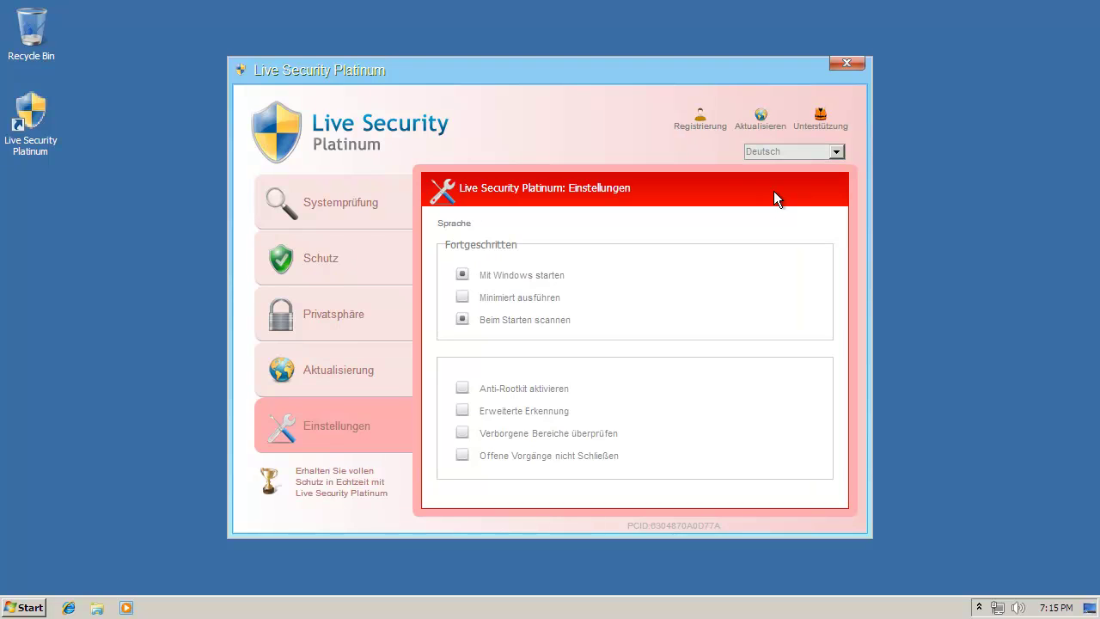
left_click(979, 607)
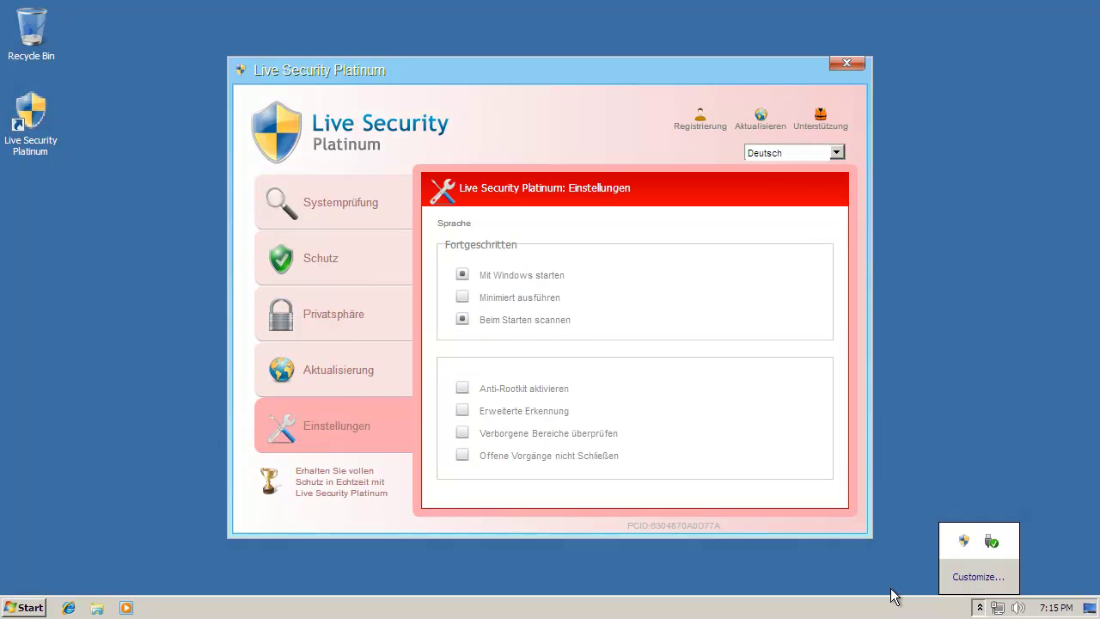
right_click(885, 616)
left_click(907, 559)
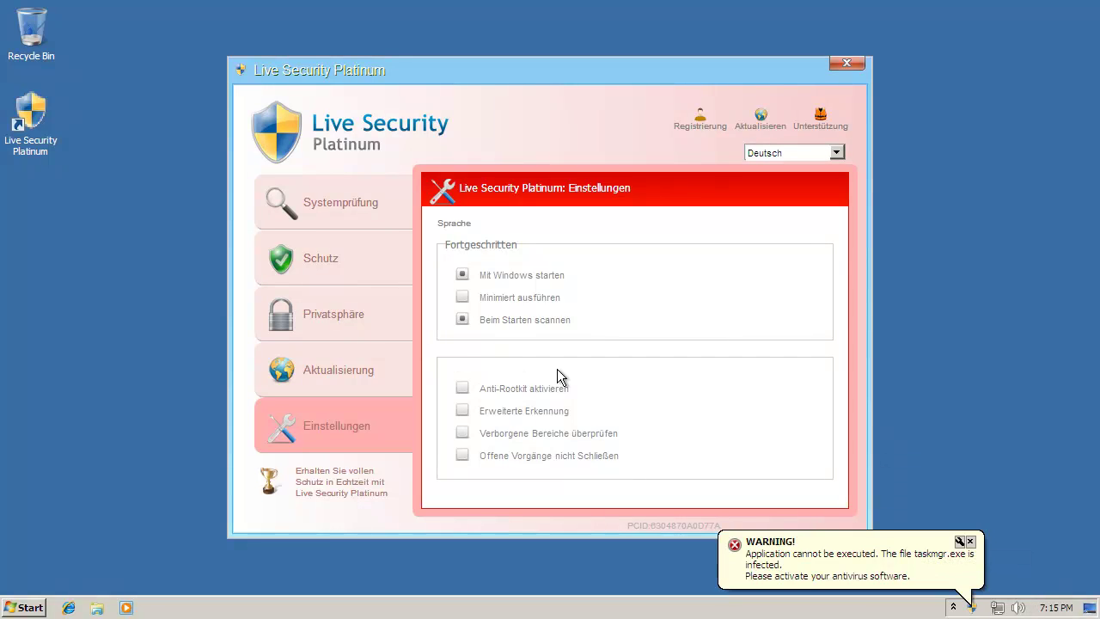
left_click(970, 542)
Step: Try launching Solitaire from the Start menu several times, which is blocked as infected
left_click(31, 605)
left_click(64, 516)
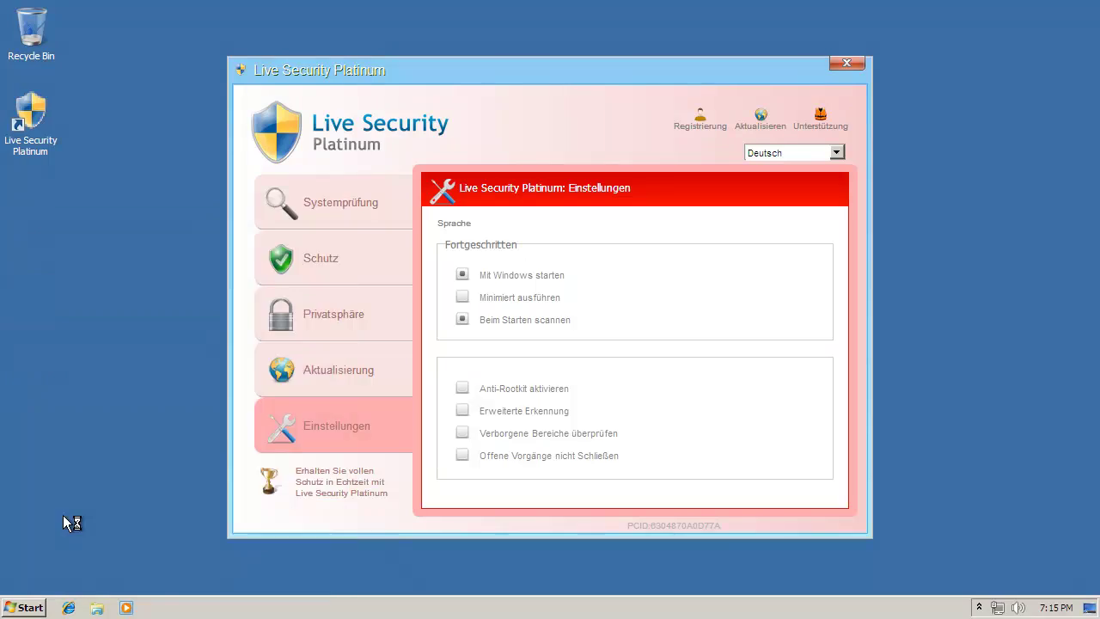
left_click(25, 607)
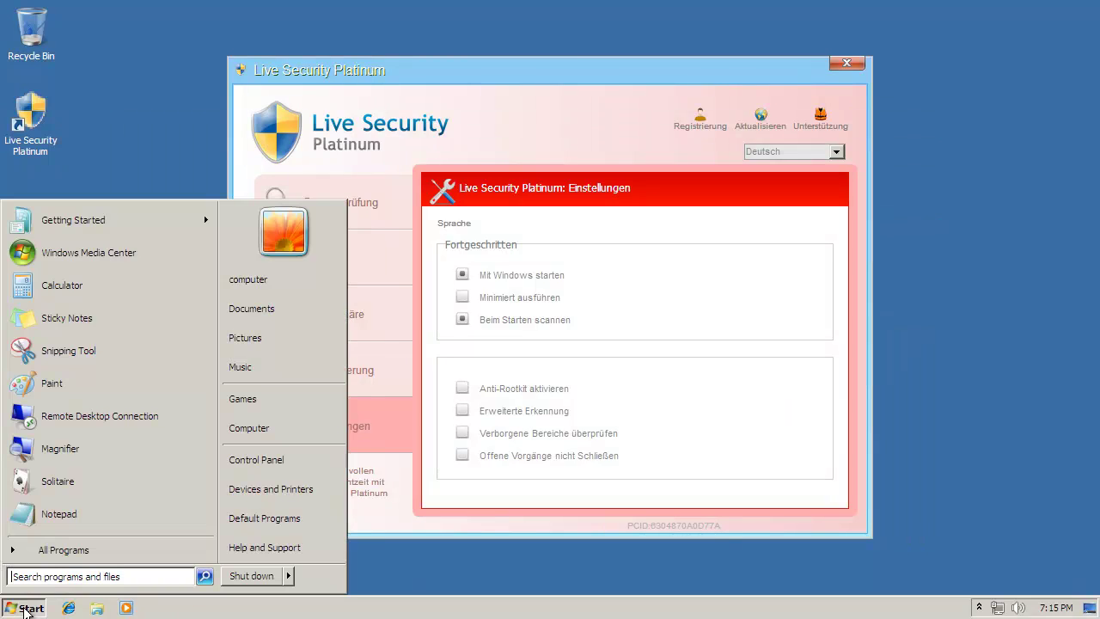
left_click(64, 483)
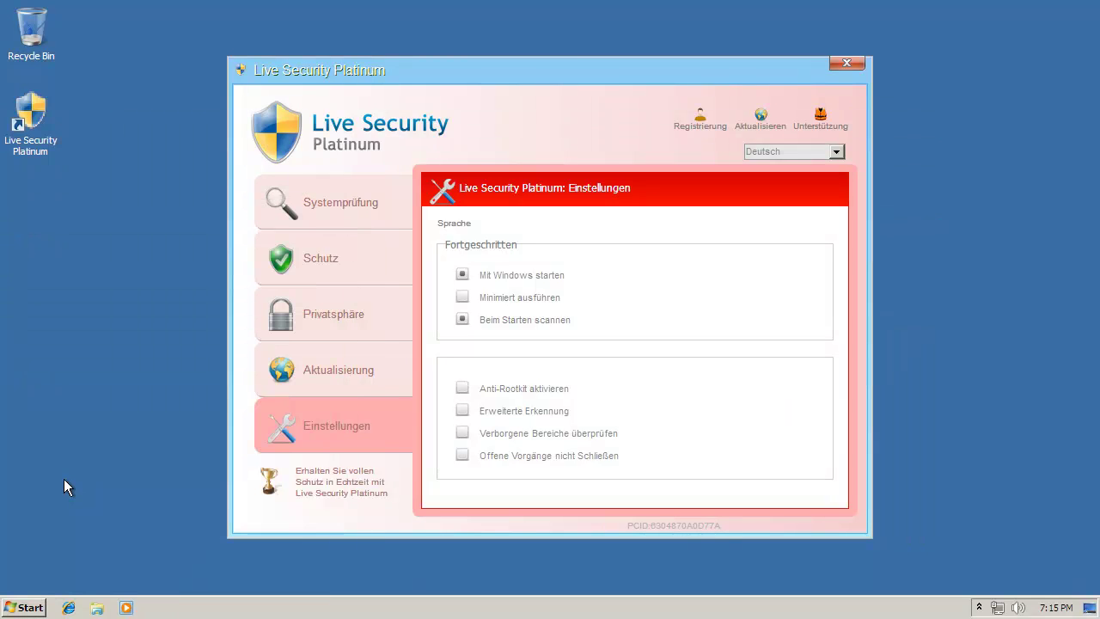
left_click(26, 607)
left_click(44, 483)
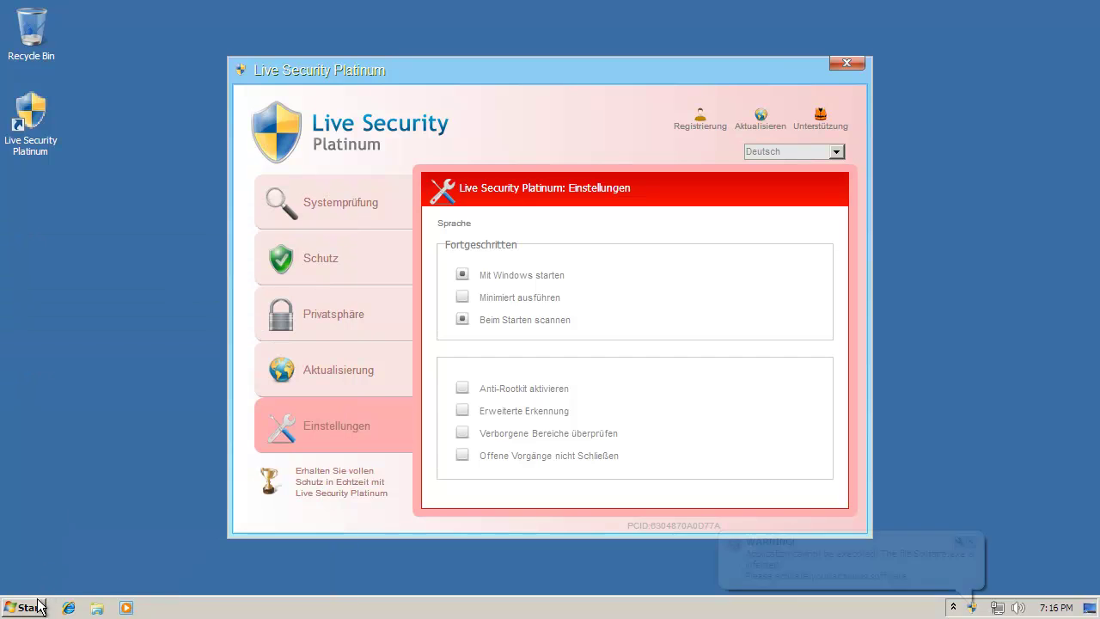
left_click(42, 606)
left_click(79, 427)
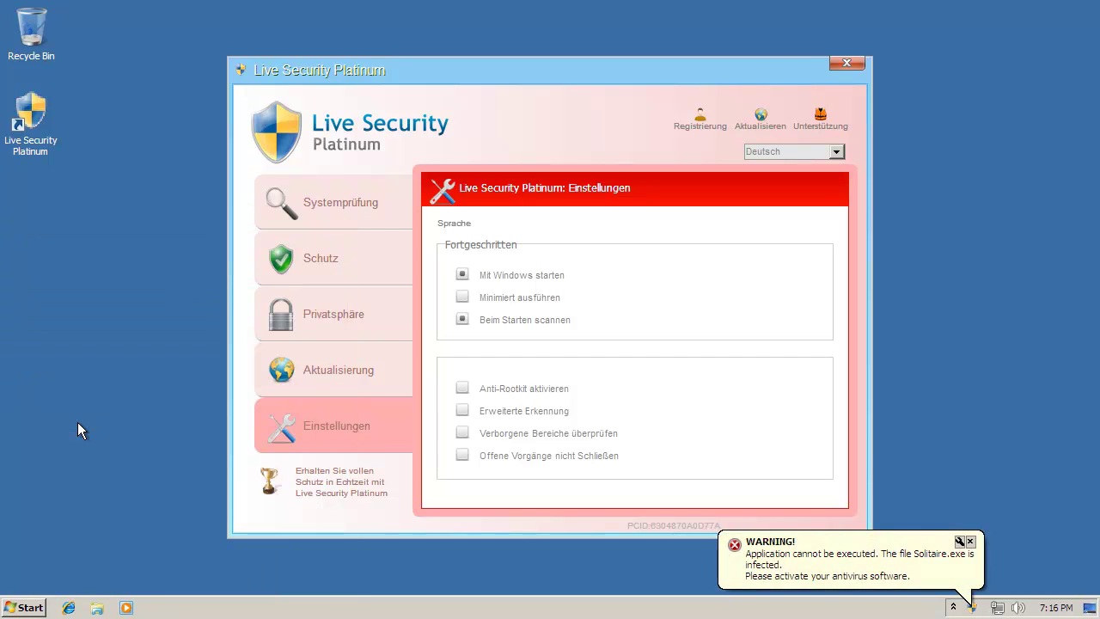
left_click(24, 601)
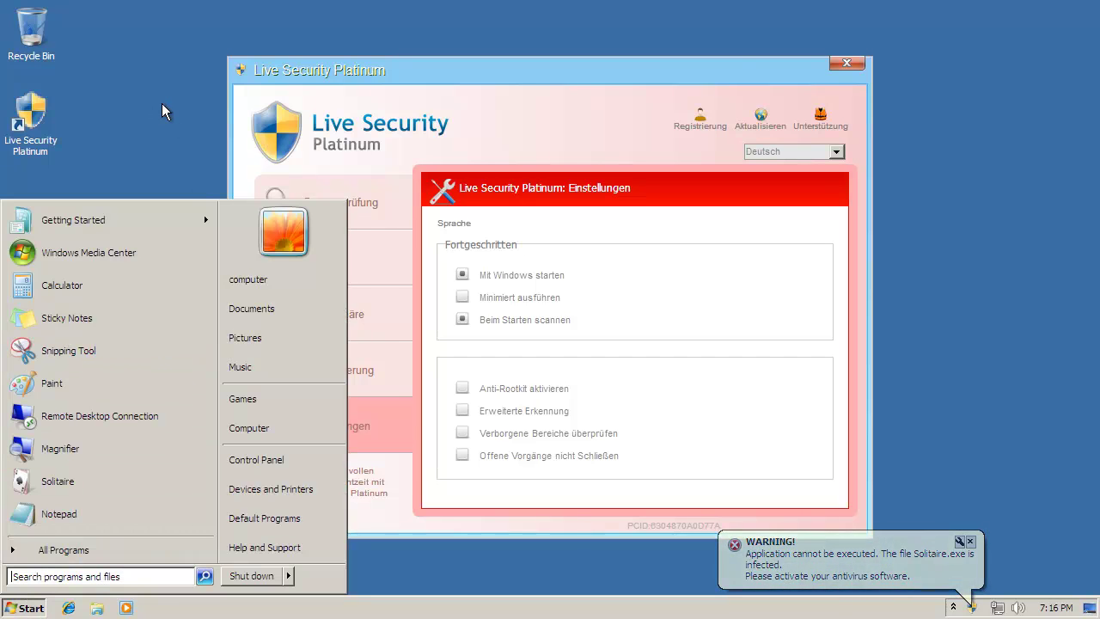
Step: Close the Start menu and the full-screen activation window, confirming OK at 'Sind Sie sicher?'
left_click(161, 112)
left_click(322, 477)
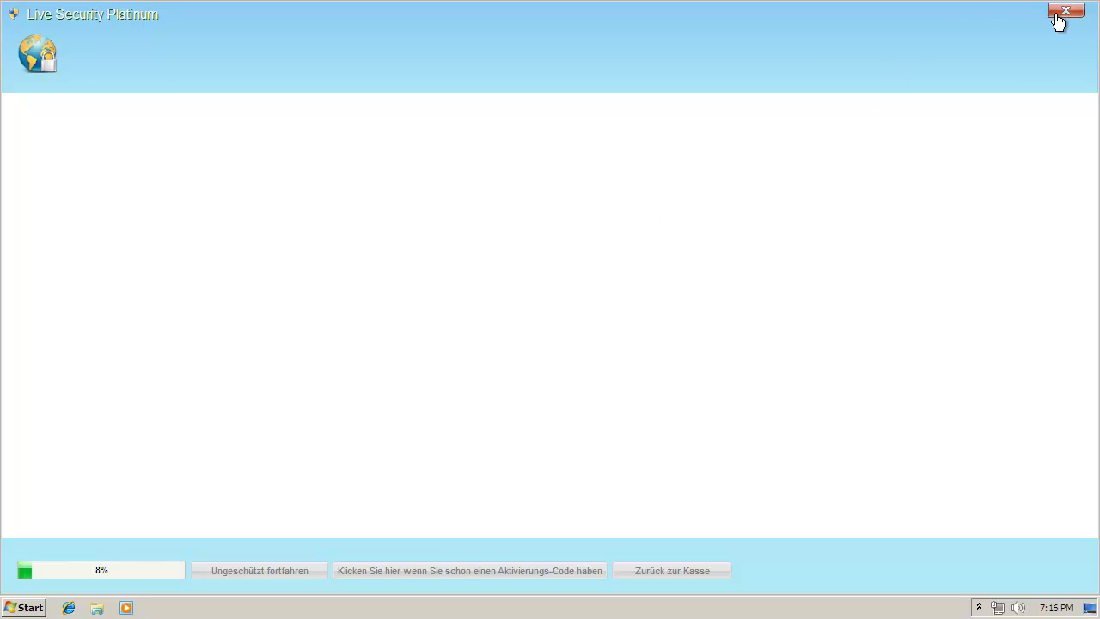
left_click(1057, 15)
left_click(483, 338)
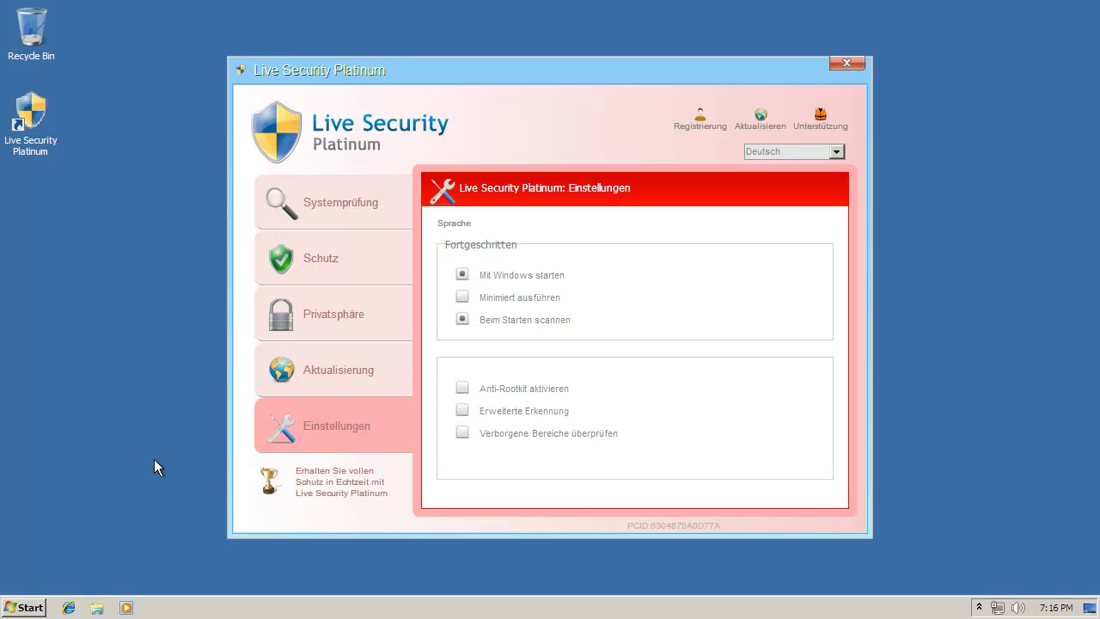
left_click(69, 608)
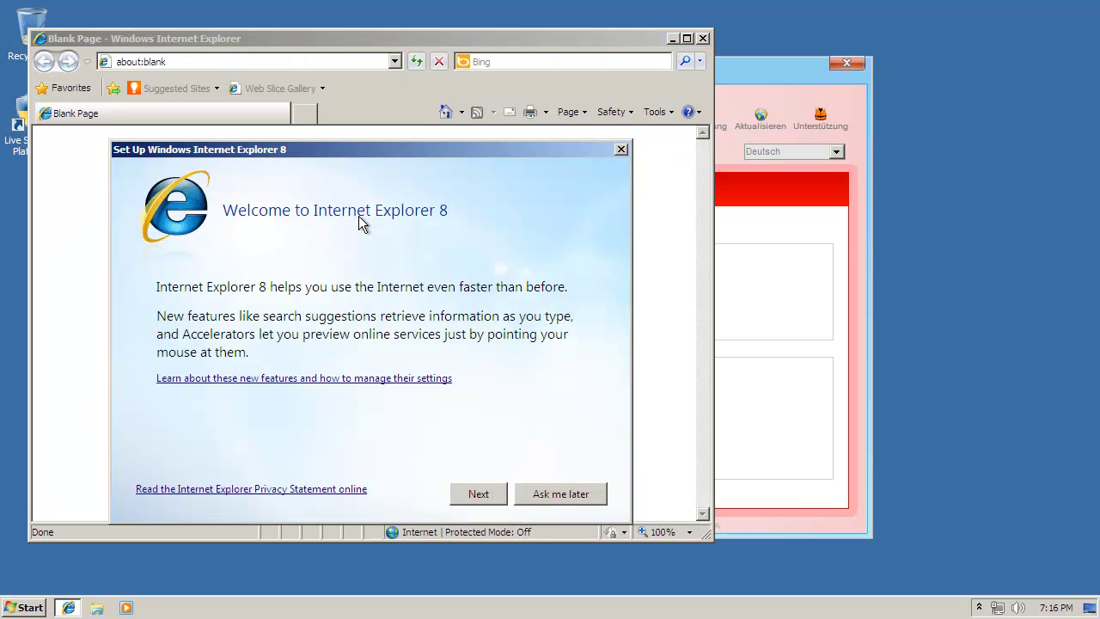
left_click(551, 497)
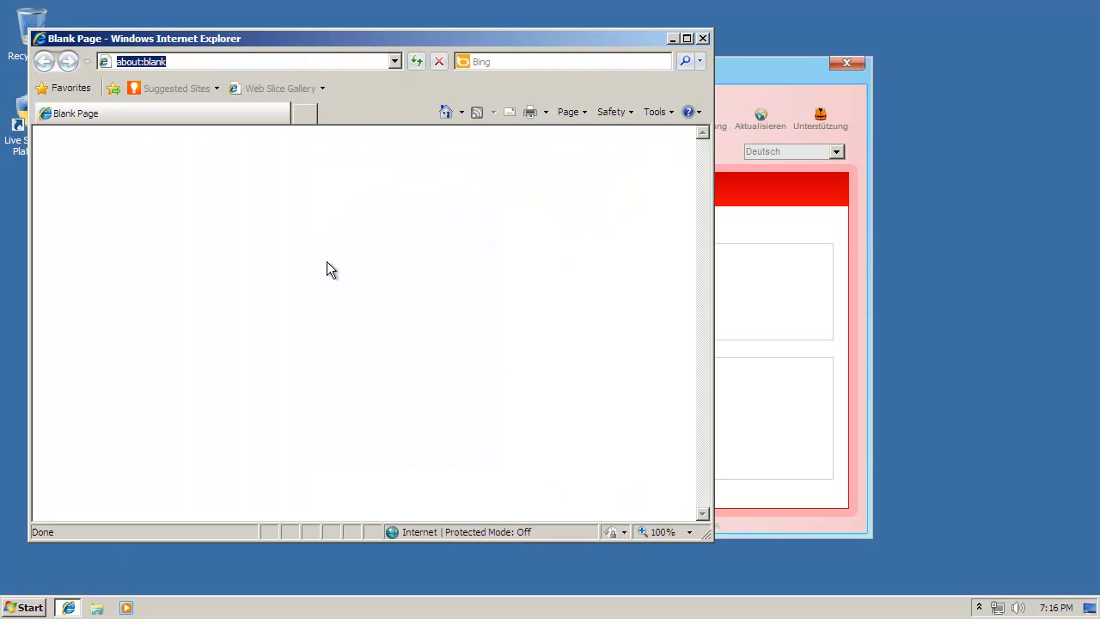
type("google.")
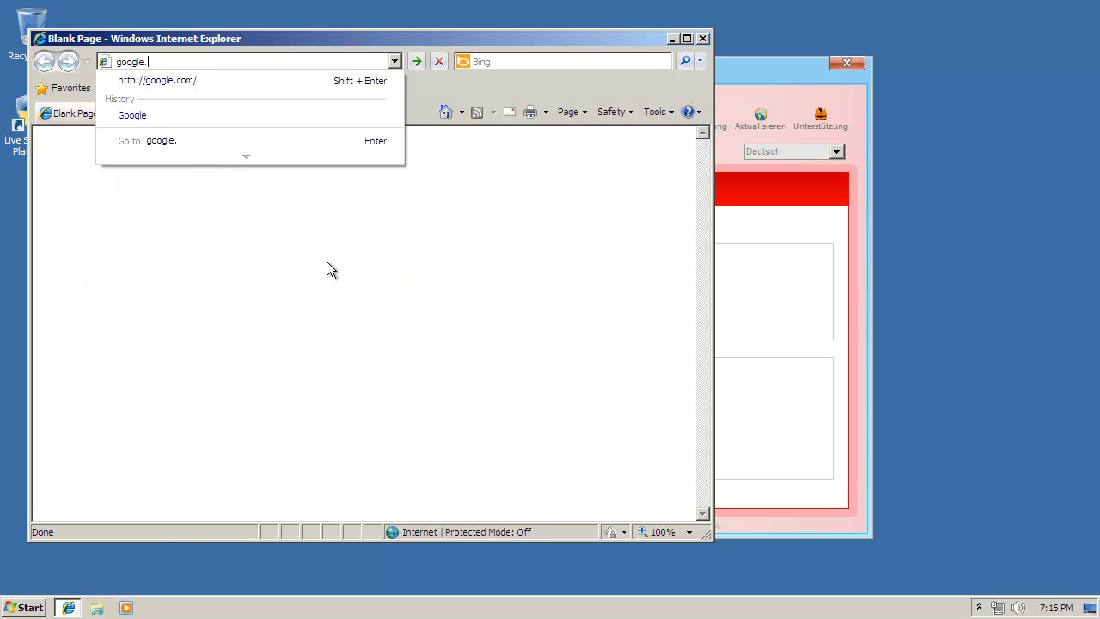
type("com")
key("Return")
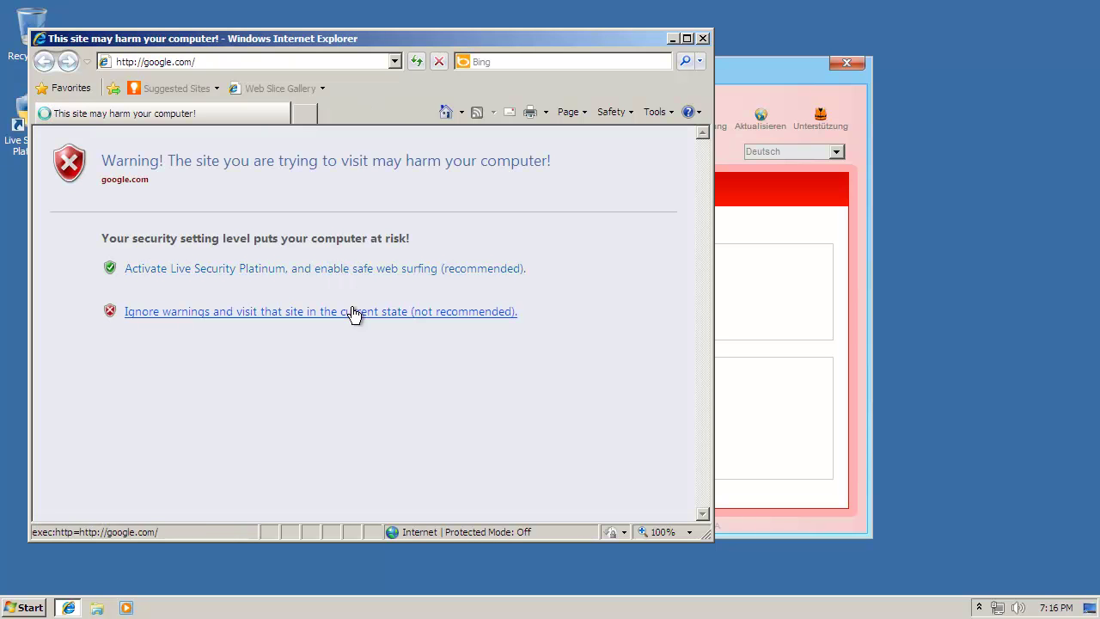
left_click(349, 313)
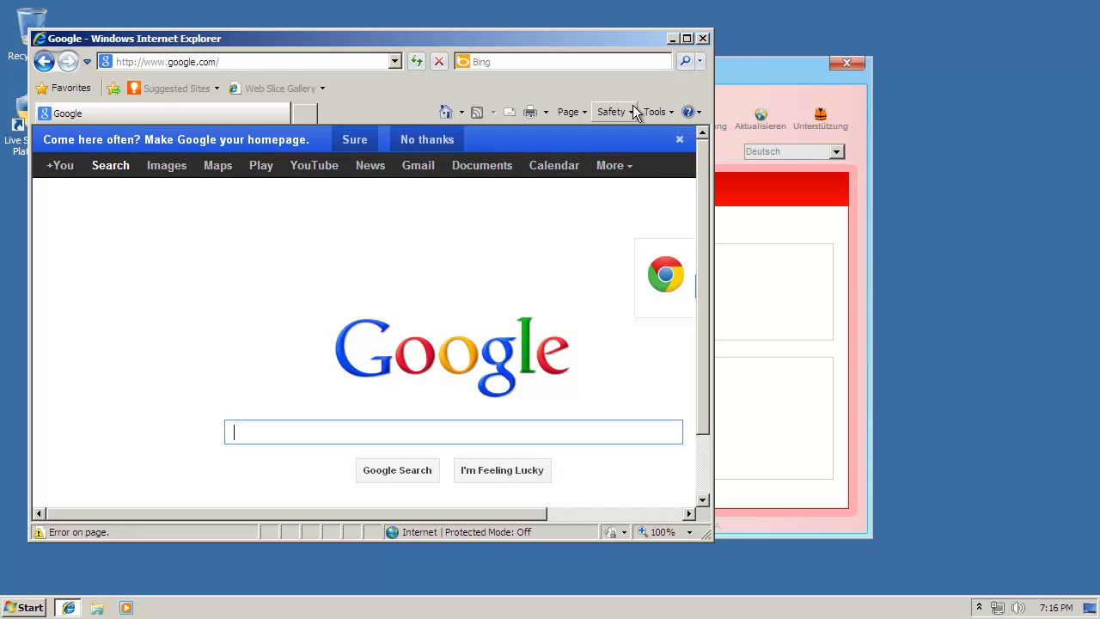
left_click(702, 38)
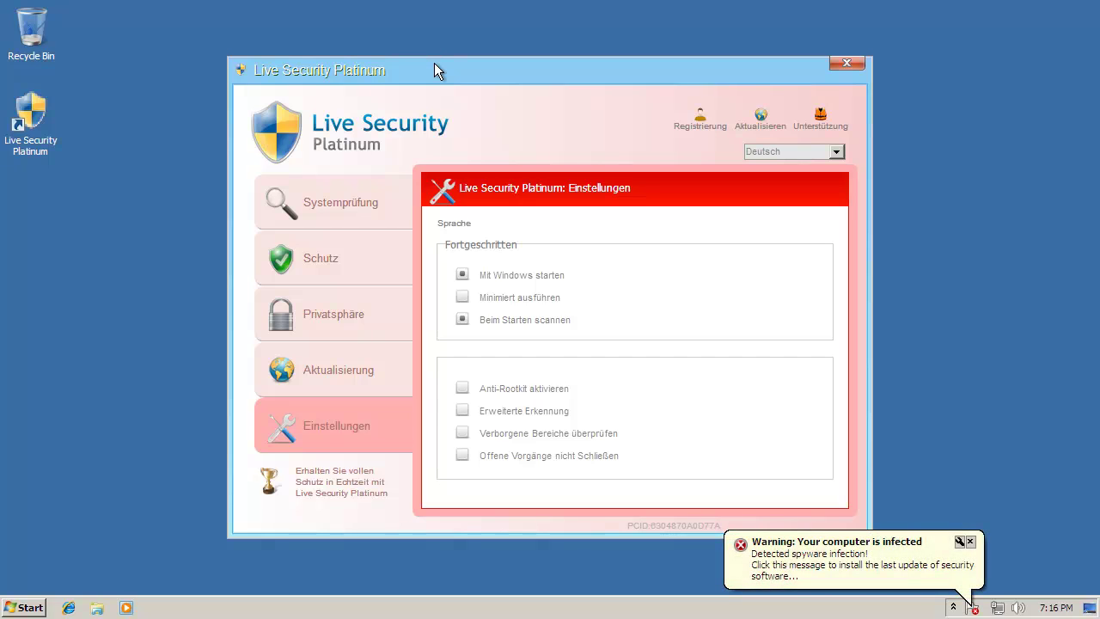
Step: Restart the guest VM and boot it into Safe Mode with Networking via F8
left_click(413, 5)
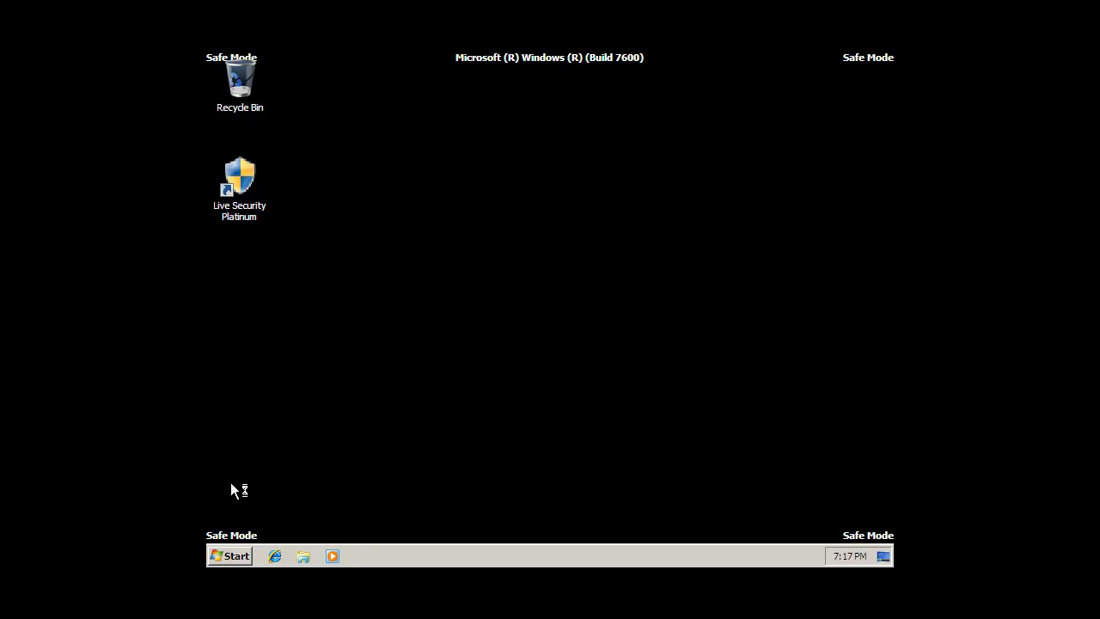
Step: Launch Internet Explorer, skip the welcome prompt, and go to google.com
left_click(238, 559)
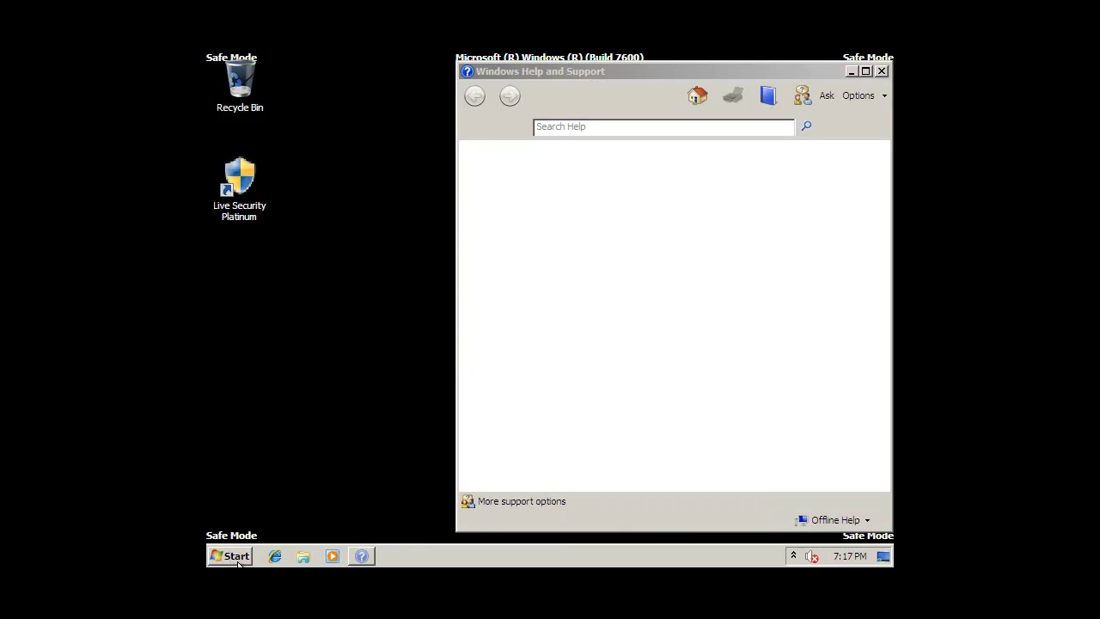
left_click(275, 556)
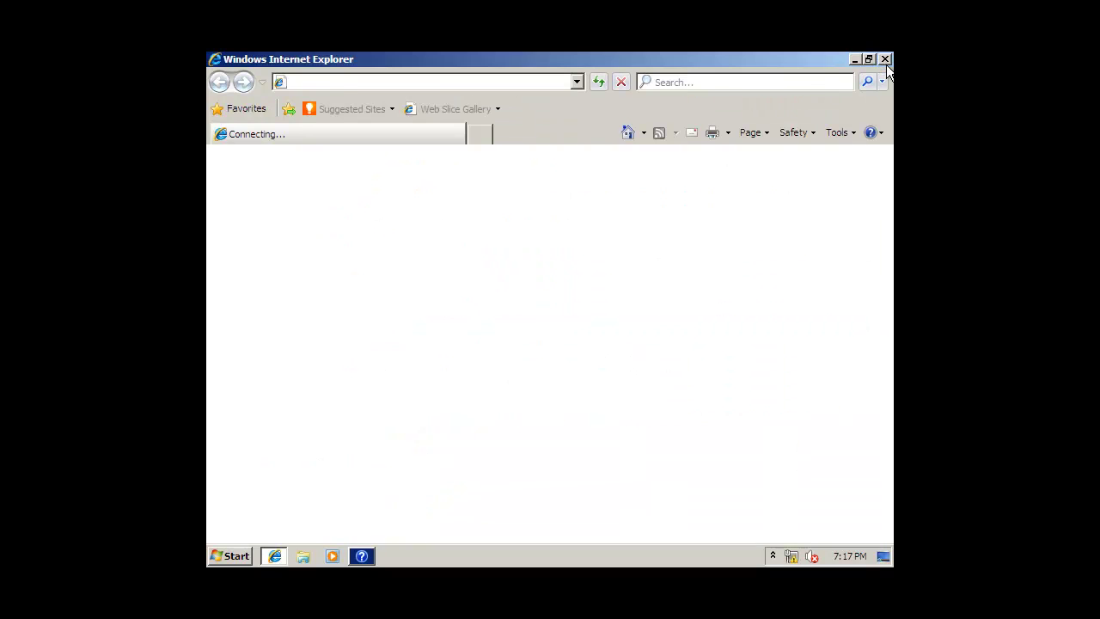
left_click(754, 507)
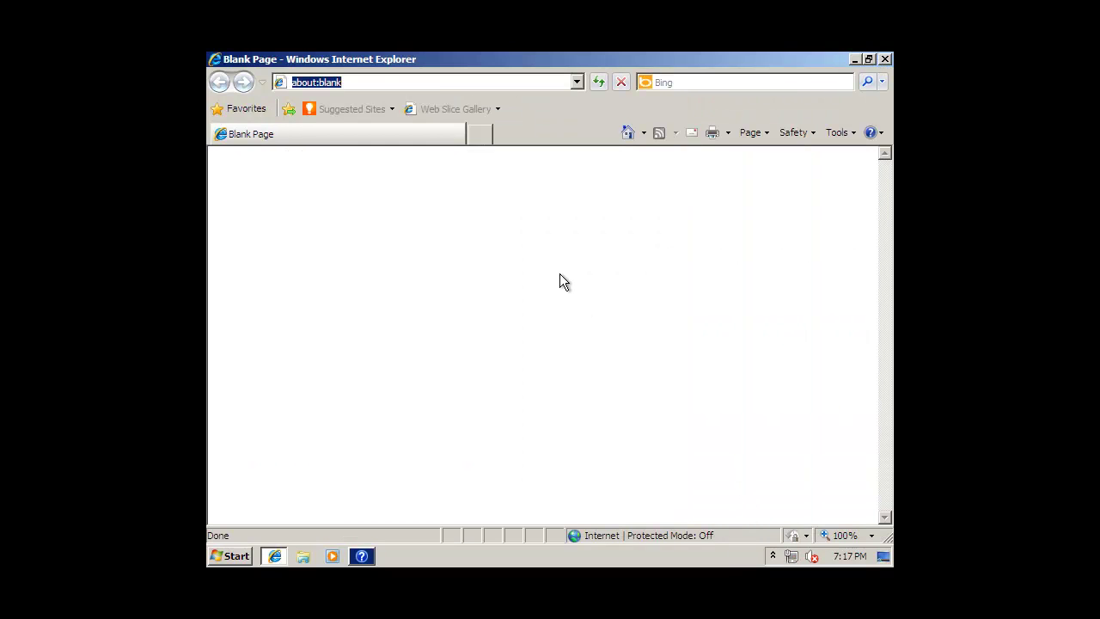
type("google")
left_click(408, 100)
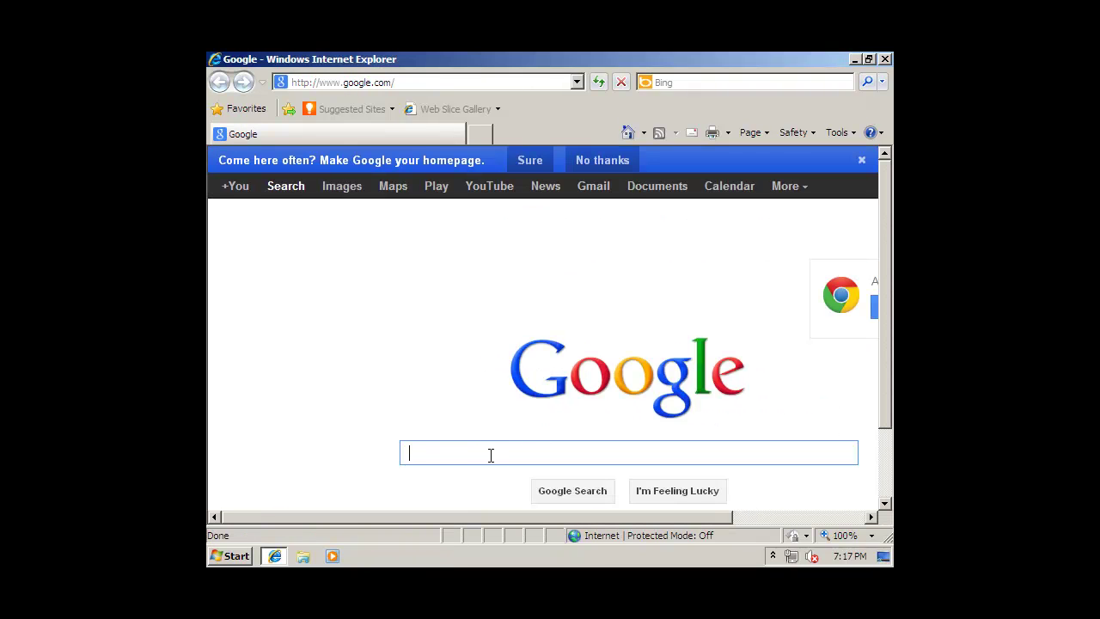
Step: Search for 'combofix', view the BleepingComputer ComboFix guide, then go back to the results
type("combofix")
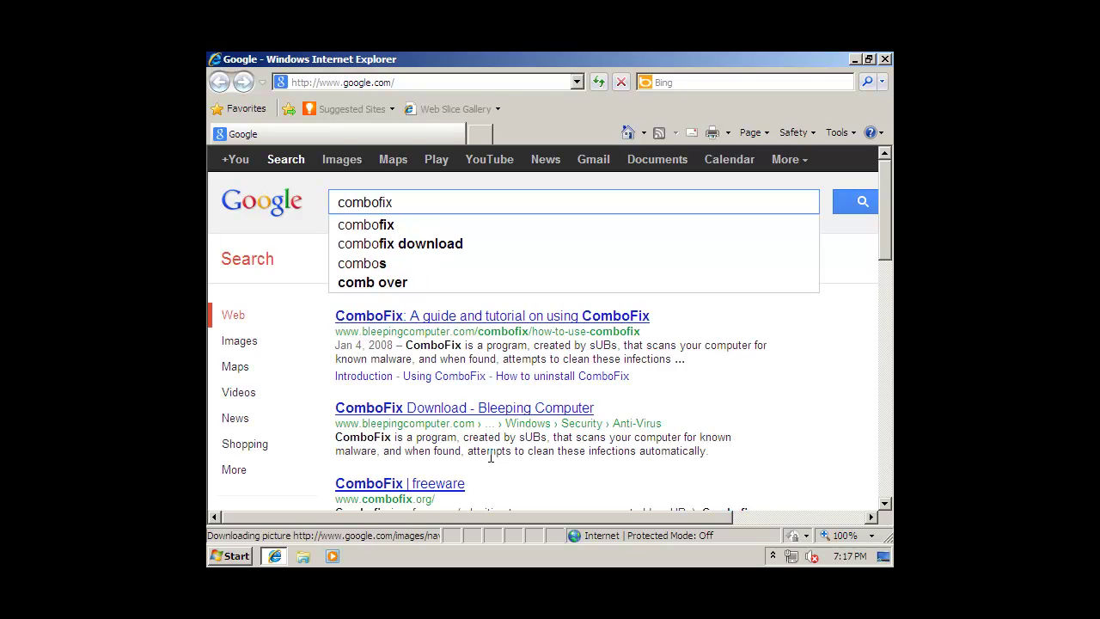
key("Return")
scroll(533, 321, "down", 1)
scroll(496, 342, "down", 2)
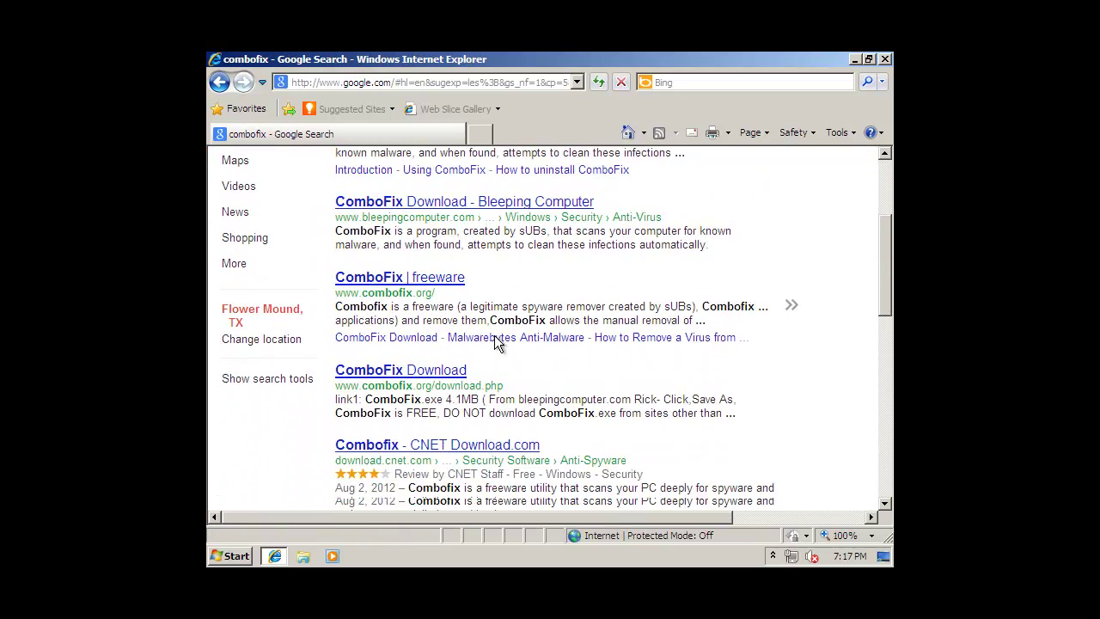
scroll(497, 344, "up", 1)
scroll(497, 344, "up", 1)
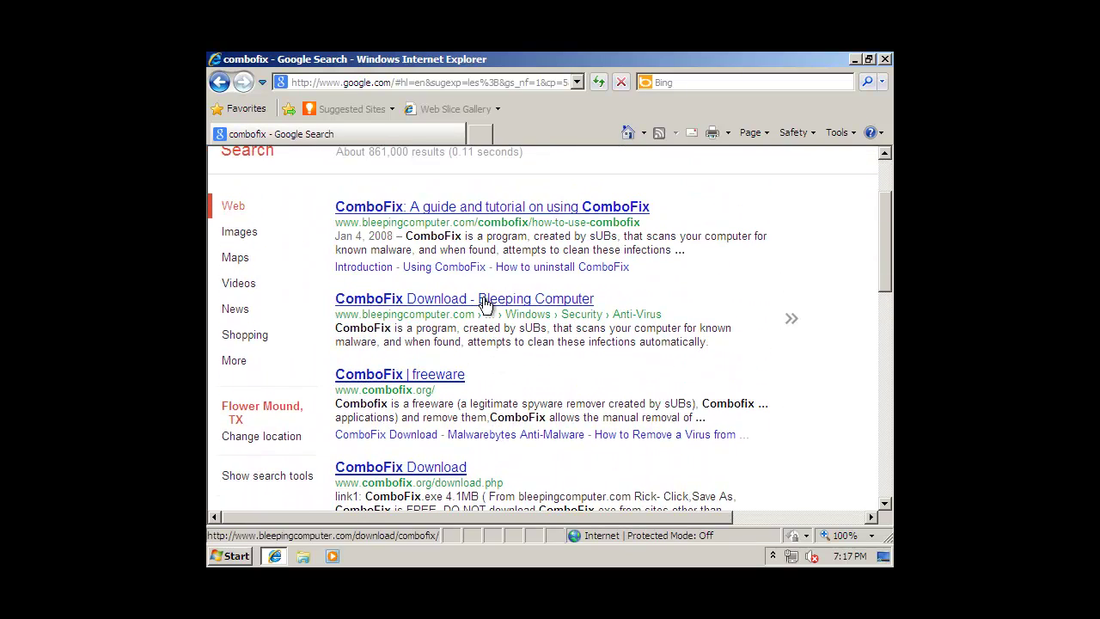
left_click(433, 217)
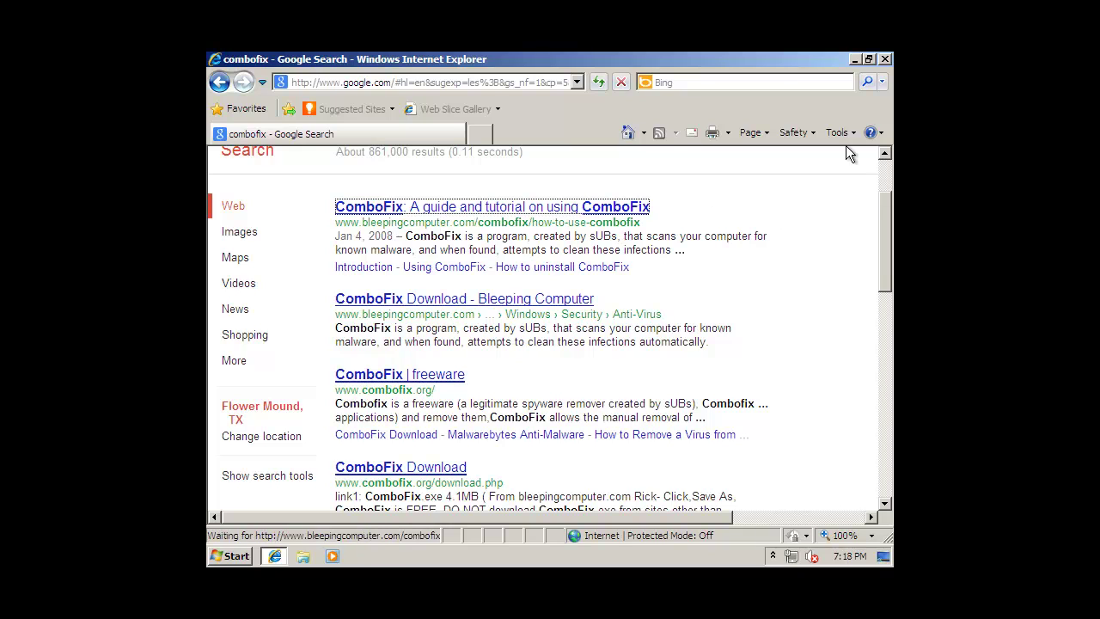
left_click(462, 301)
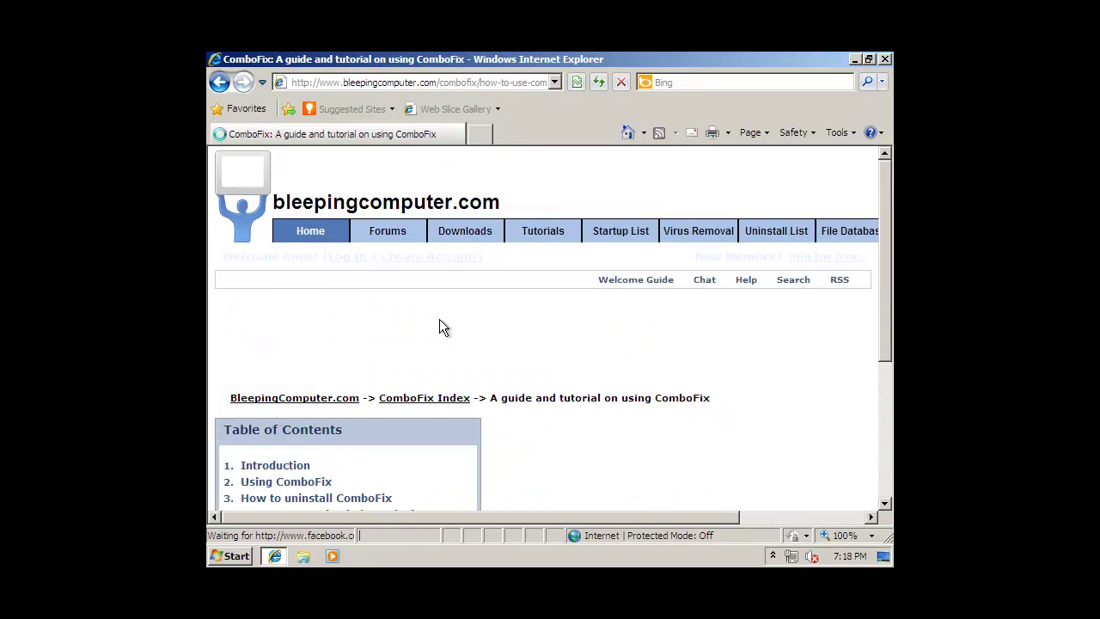
scroll(457, 325, "down", 5)
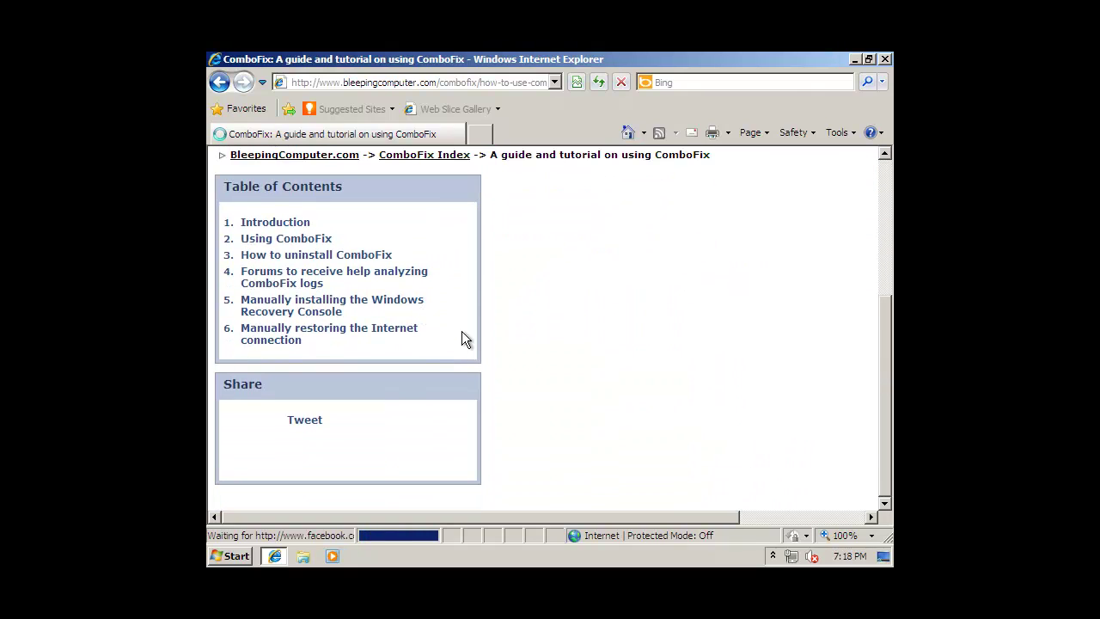
left_click(219, 82)
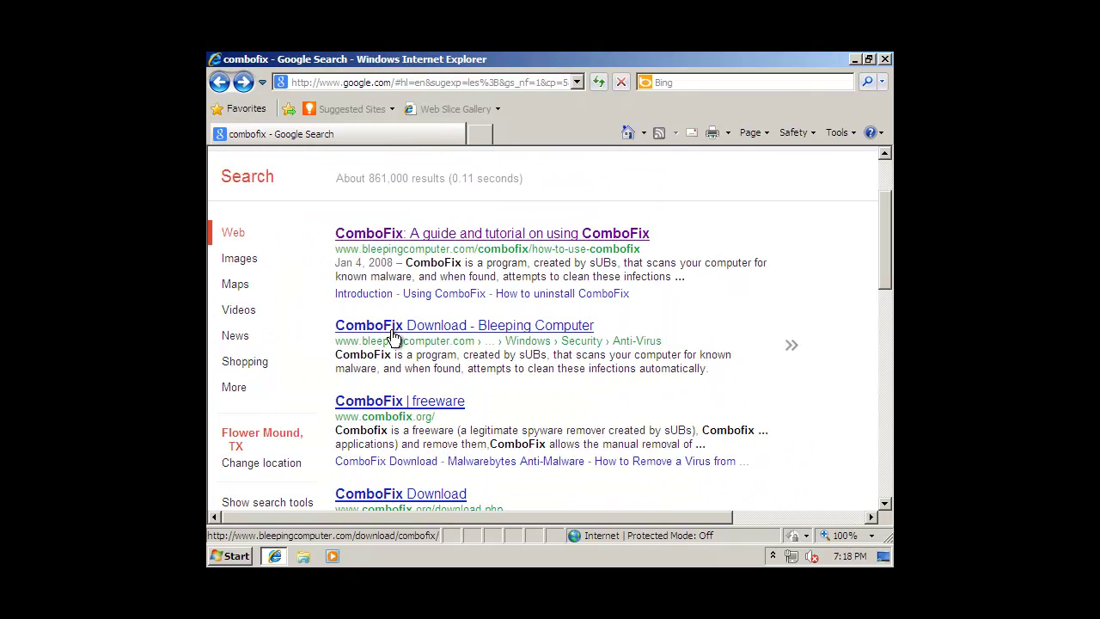
Step: Open the 'ComboFix Download - Bleeping Computer' result and scroll through the page
left_click(392, 330)
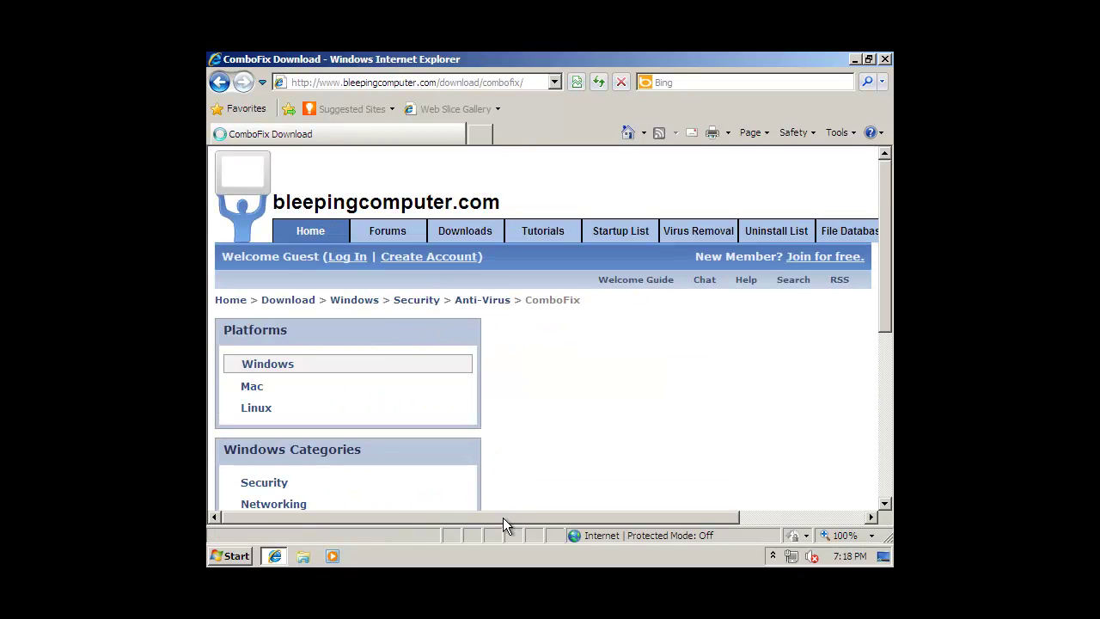
left_click_drag(503, 517, 624, 516)
scroll(524, 414, "down", 3)
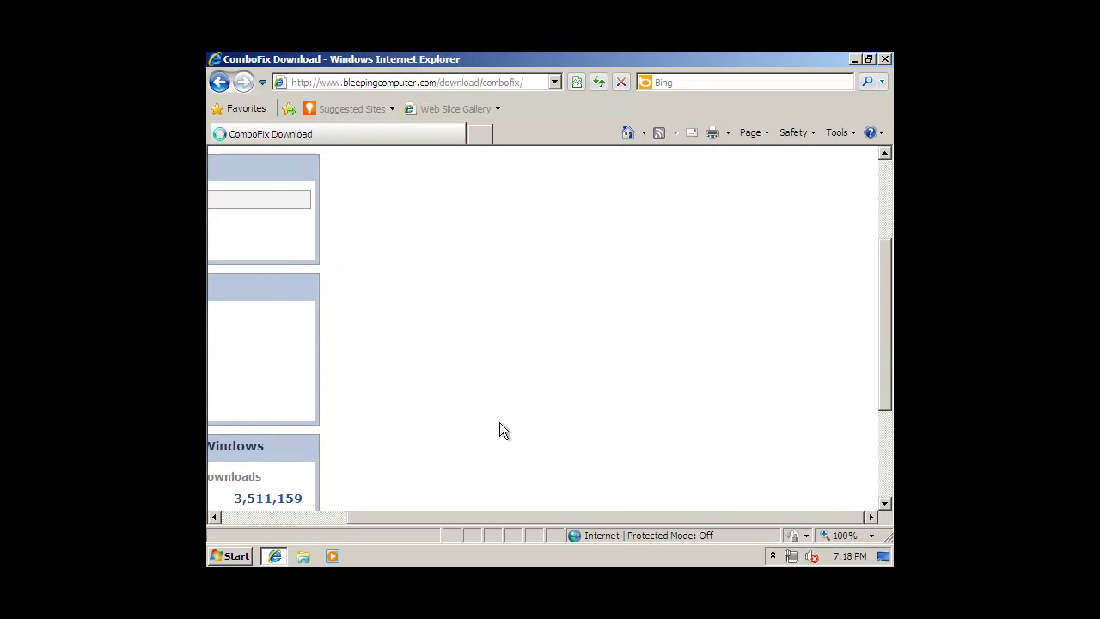
left_click_drag(518, 516, 400, 515)
scroll(611, 393, "down", 3)
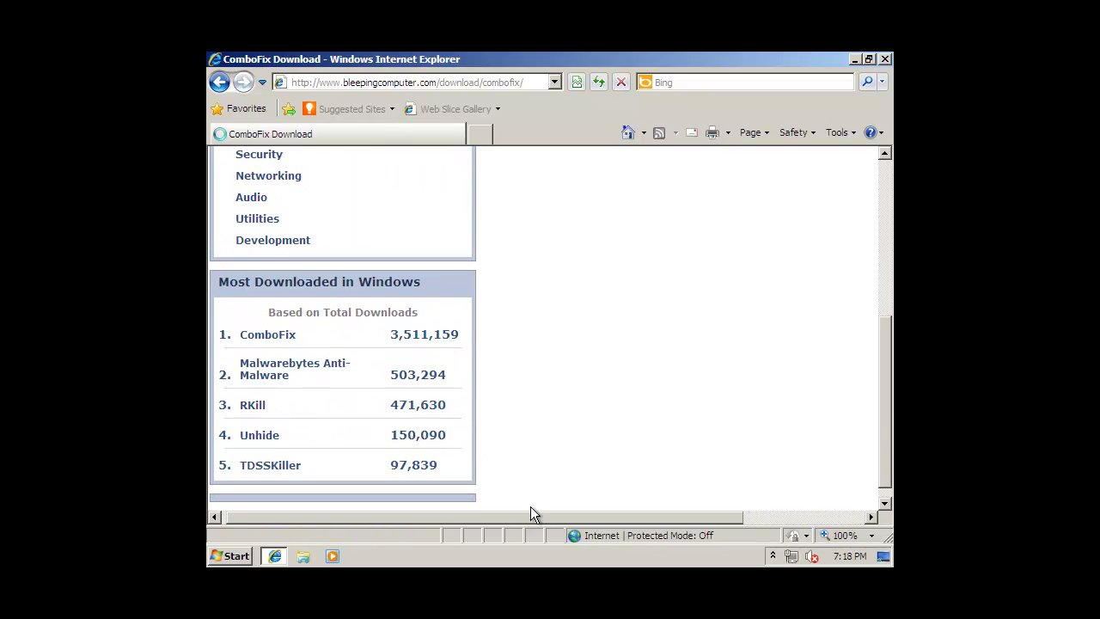
scroll(543, 412, "up", 3)
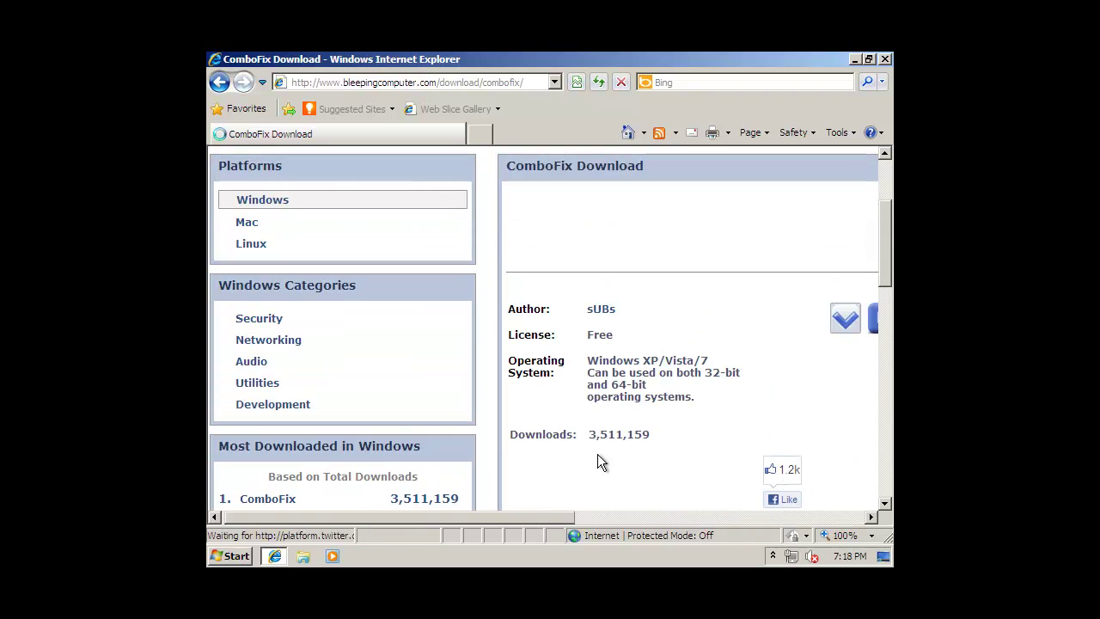
left_click_drag(535, 516, 713, 516)
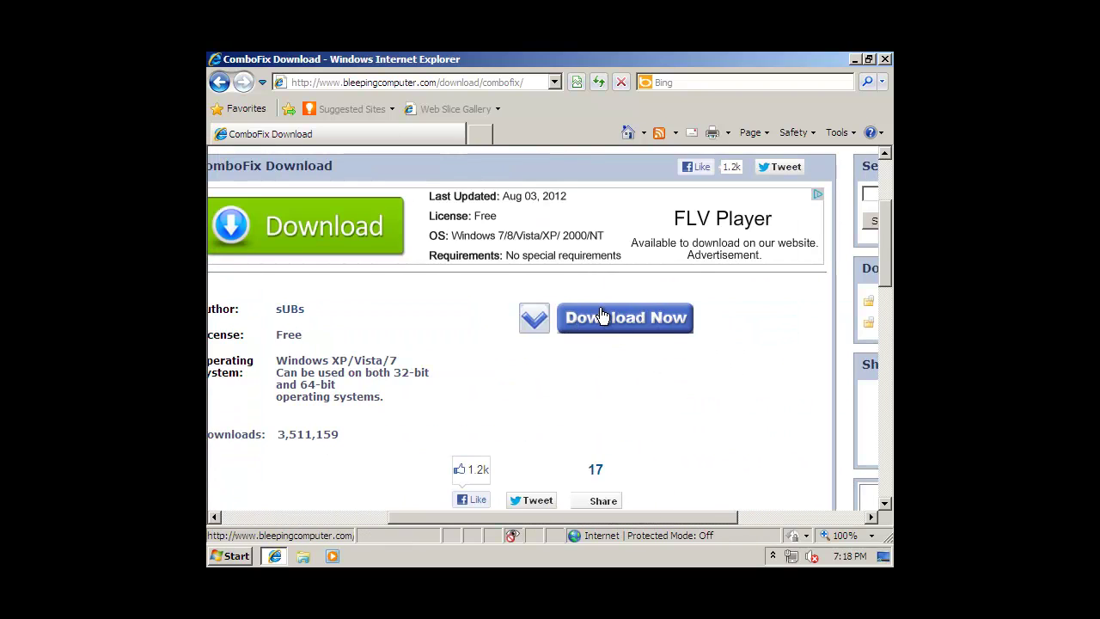
Step: Start the ComboFix download with Download Now, then the manual 'click here' link
left_click(602, 316)
scroll(582, 321, "down", 1)
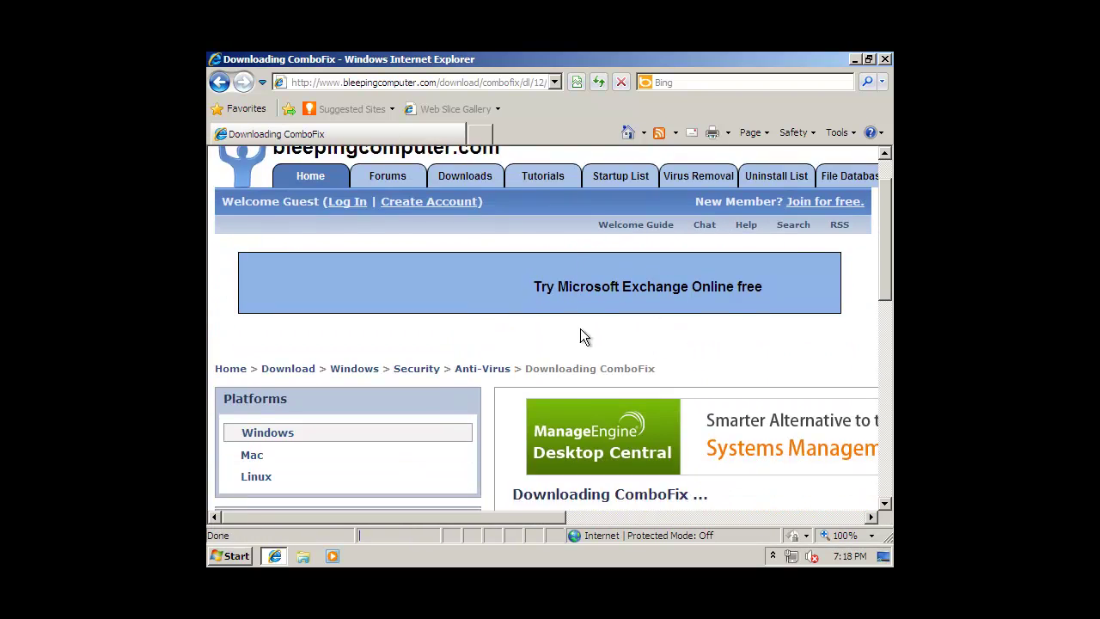
scroll(581, 330, "down", 3)
scroll(575, 349, "down", 1)
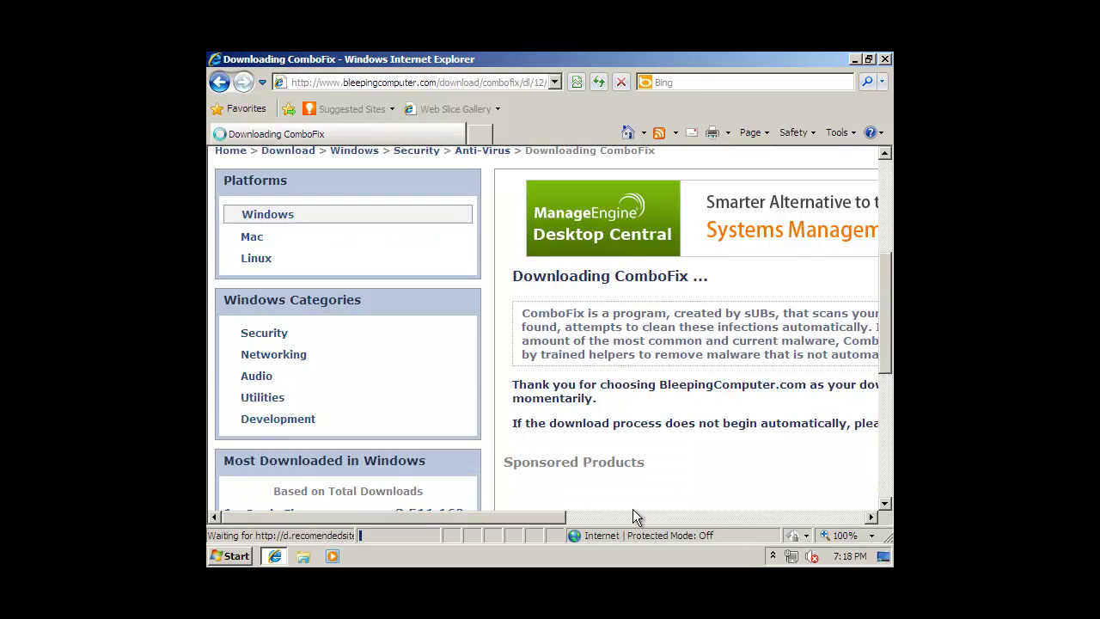
left_click_drag(518, 517, 598, 517)
scroll(619, 447, "down", 1)
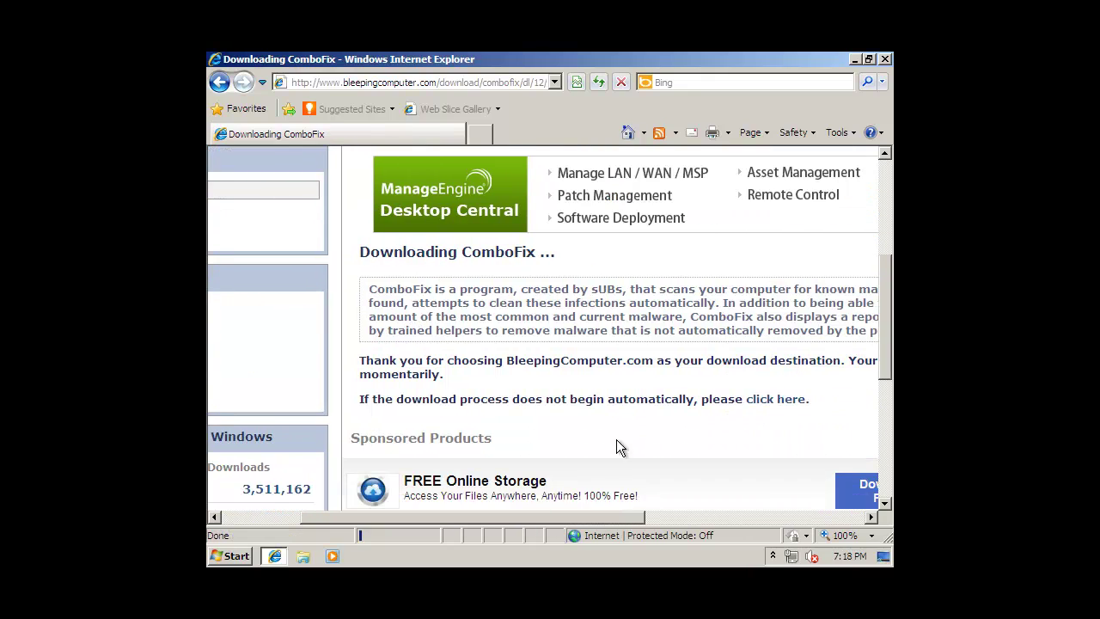
left_click(776, 401)
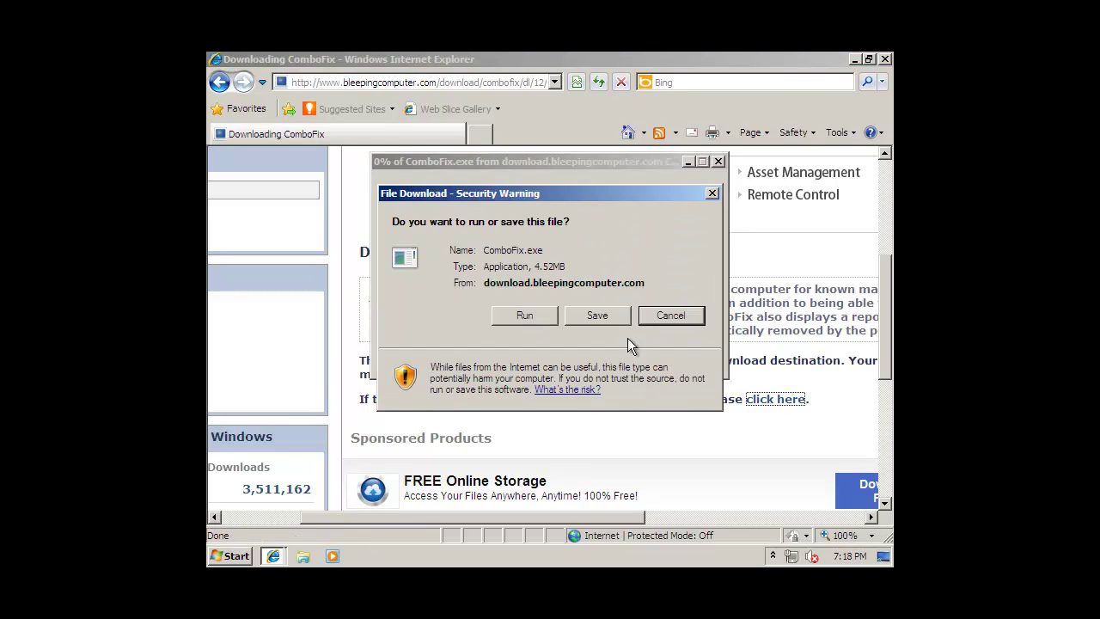
Step: Save ComboFix.exe to the Desktop and run it once the download finishes
left_click(596, 314)
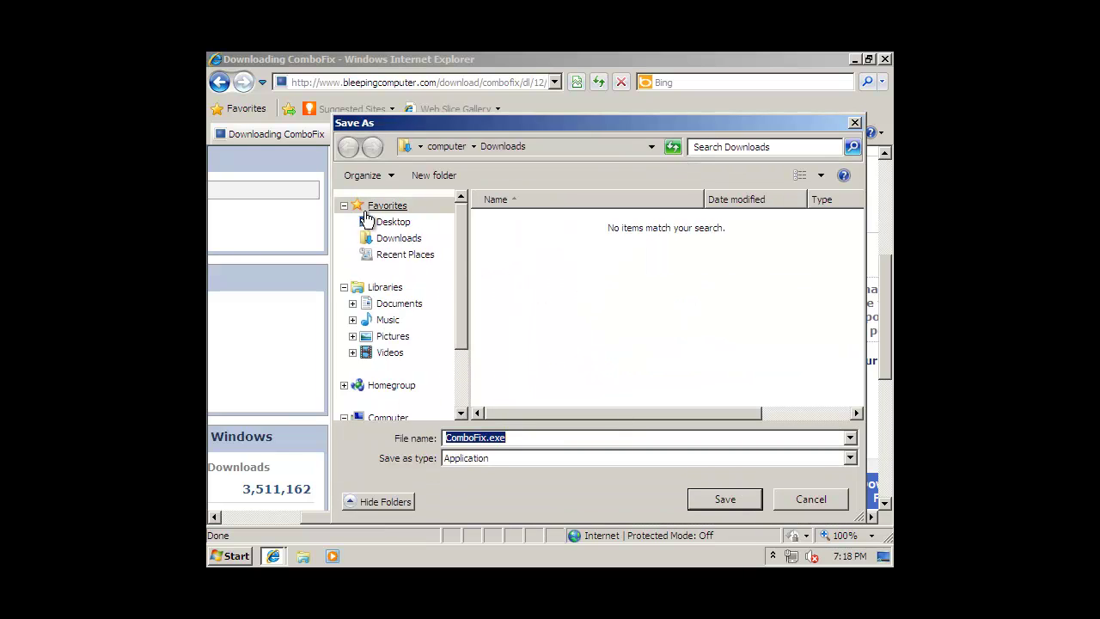
left_click(389, 222)
left_click(713, 499)
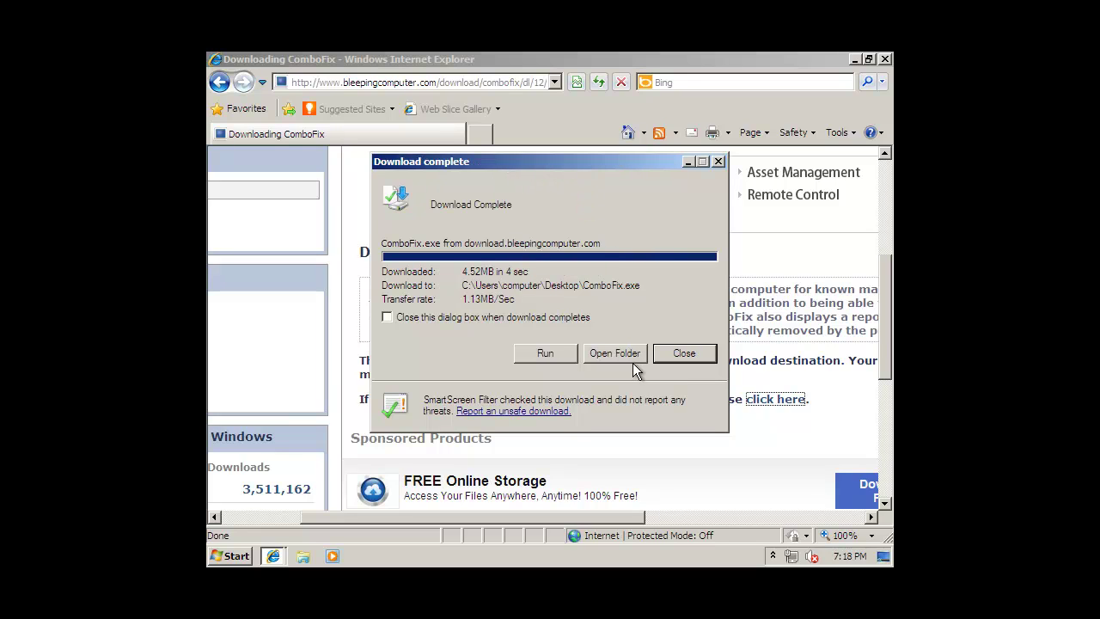
left_click(553, 360)
Step: Confirm Run at the security warning and agree to the ComboFix disclaimer to start the scan
left_click(596, 320)
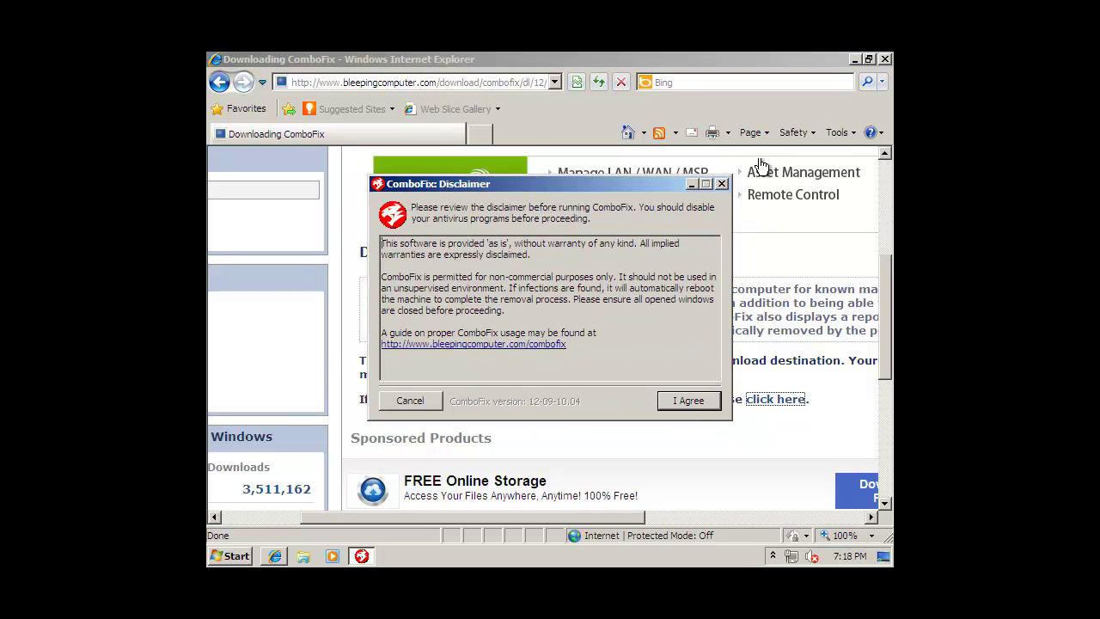
left_click(687, 399)
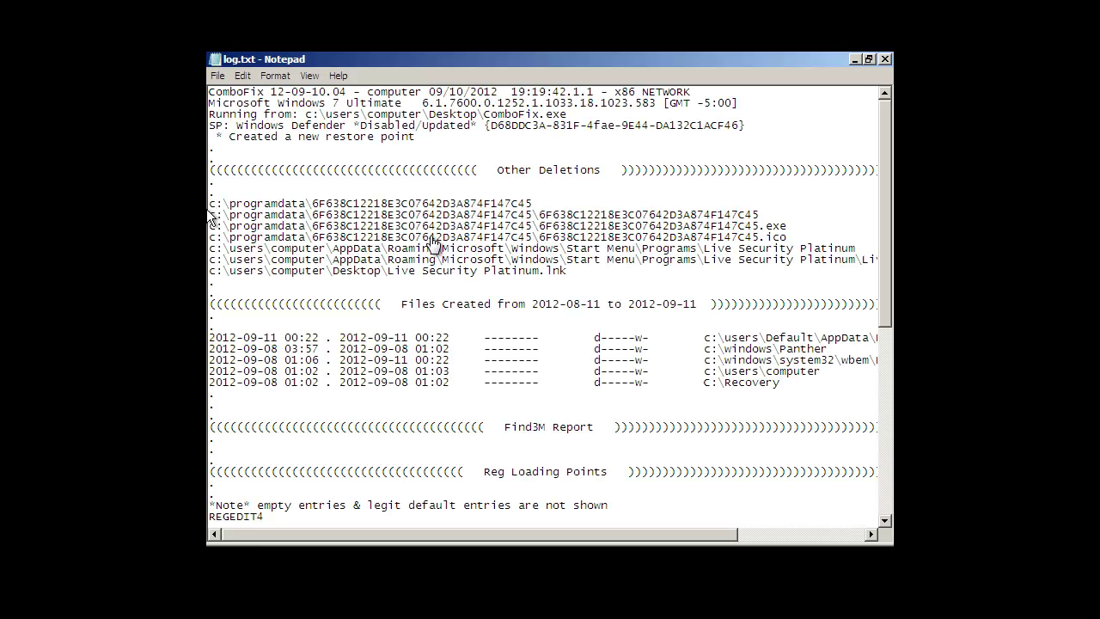
Step: Scroll to the end of the ComboFix log.txt, close Notepad, and open the Start menu
scroll(505, 270, "down", 7)
scroll(506, 270, "down", 4)
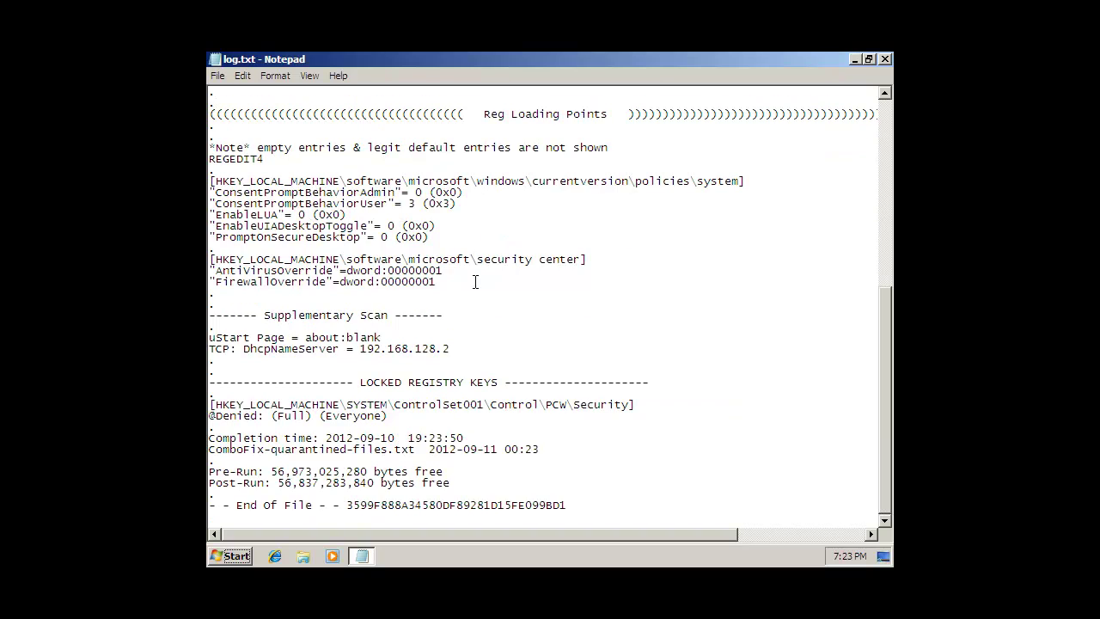
left_click(885, 59)
left_click(236, 556)
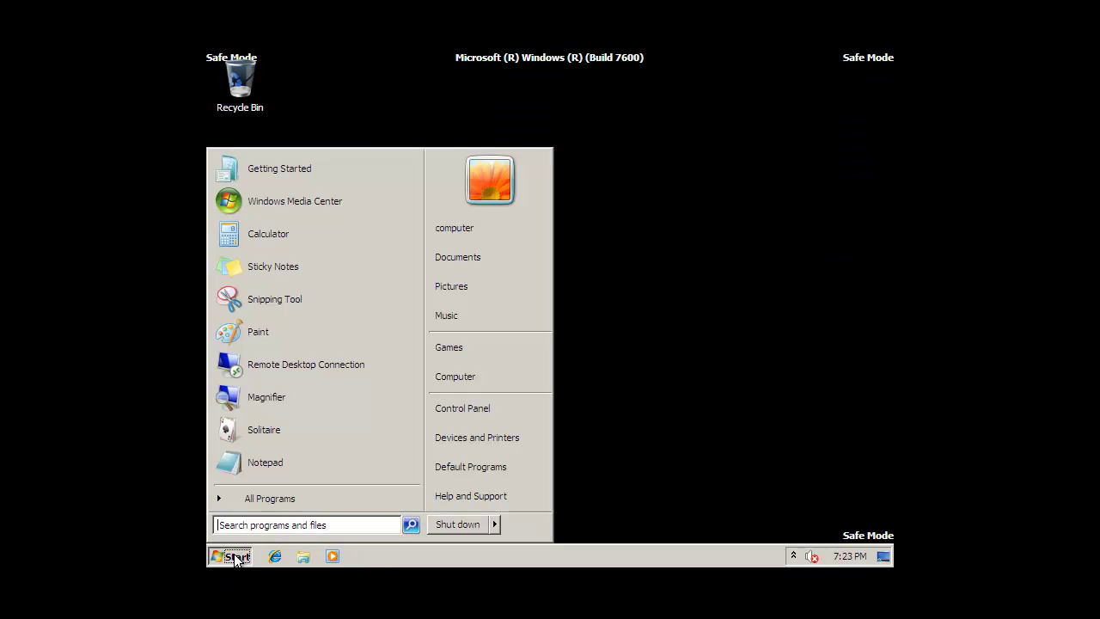
mouse_move(494, 525)
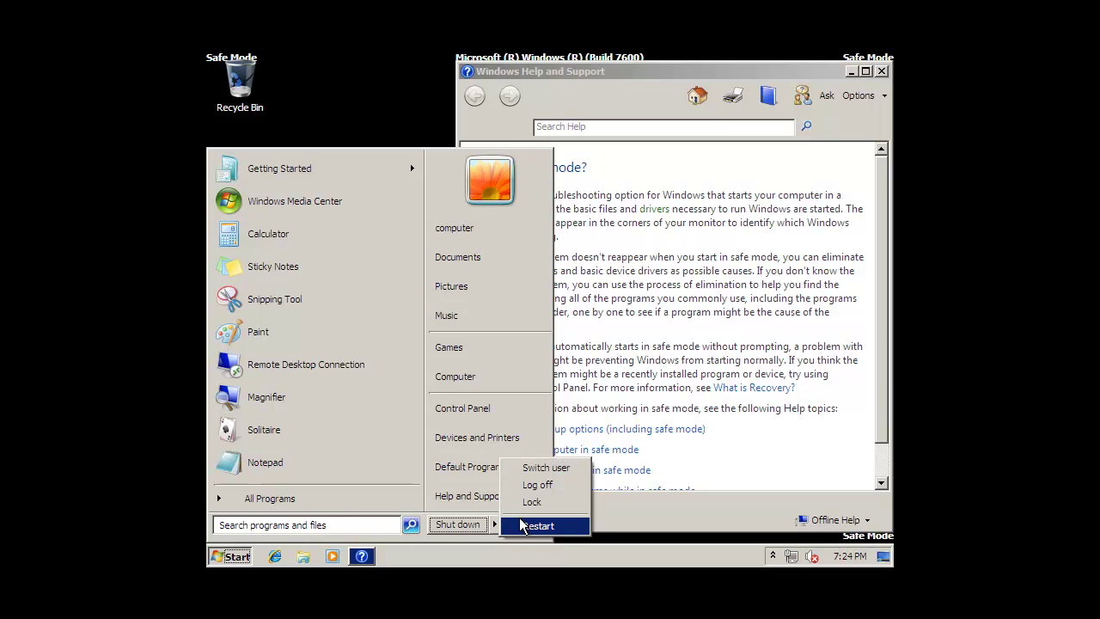
Step: Choose Restart from the Shut down options to leave Safe Mode
left_click(521, 521)
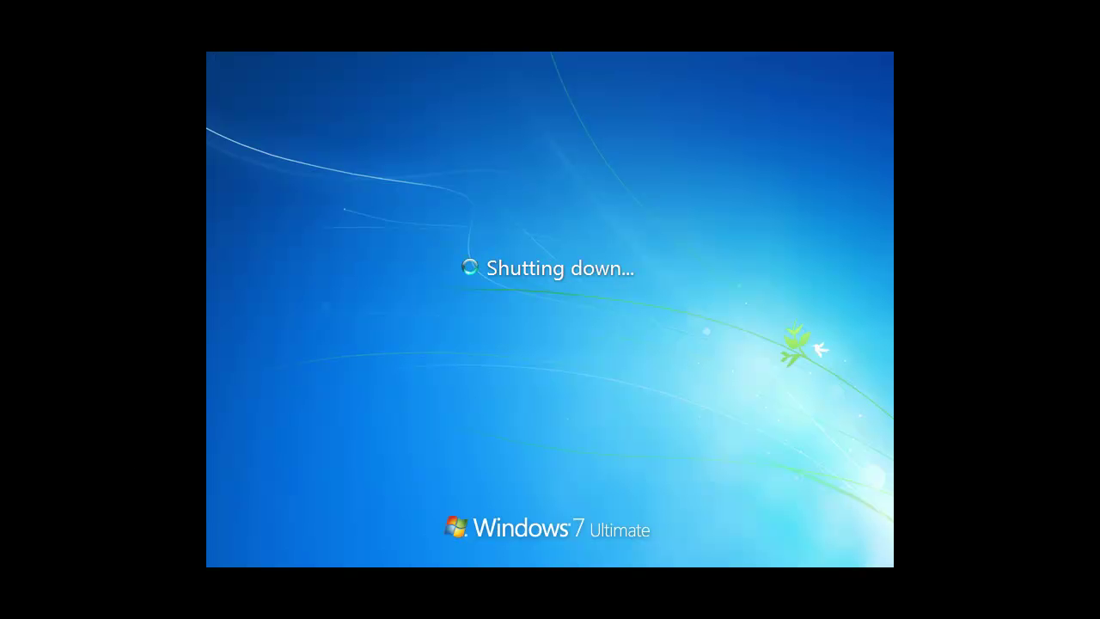